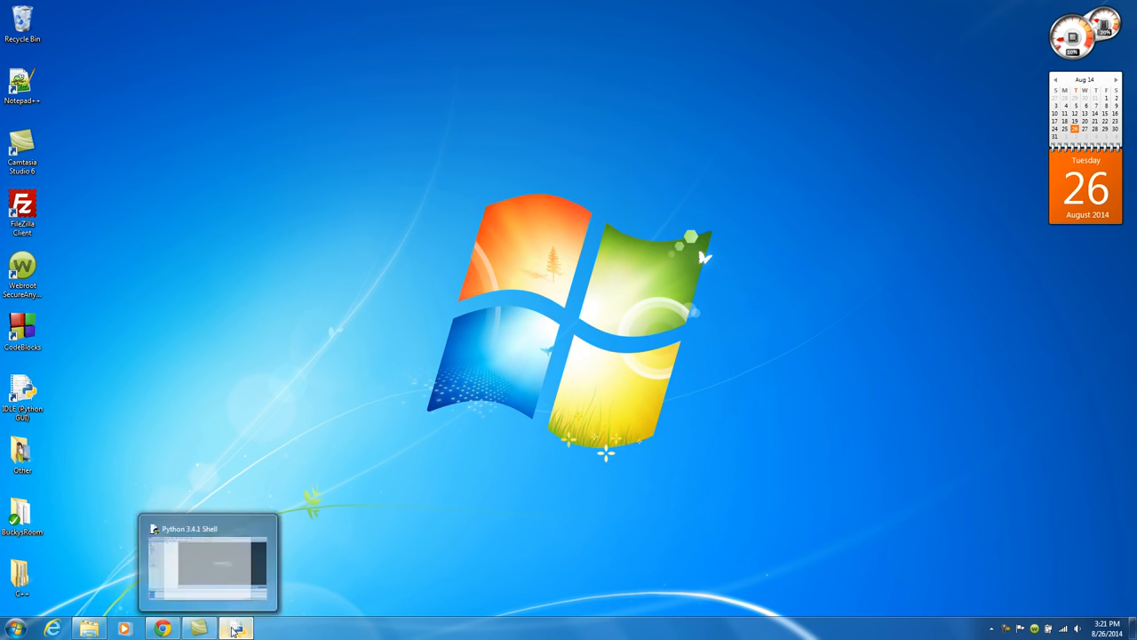
- Close the Python 3.4.1 Shell window
{"action": "left_click_drag", "start_coordinate": [431, 126], "coordinate": [380, 104]}
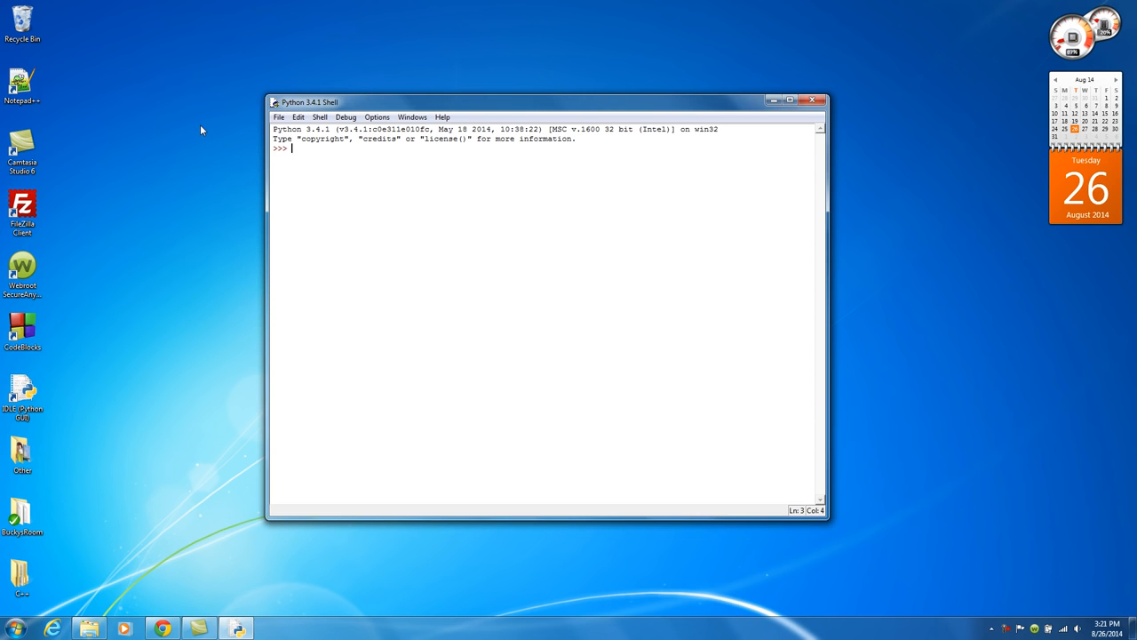
{"action": "left_click", "coordinate": [773, 99]}
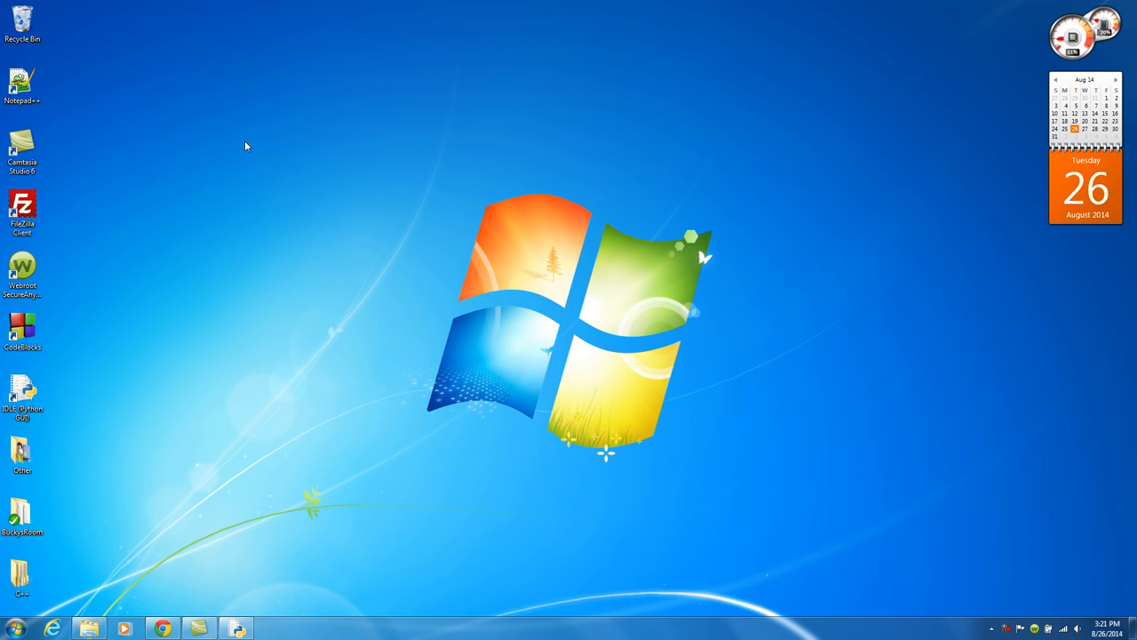
{"action": "left_click", "coordinate": [238, 627]}
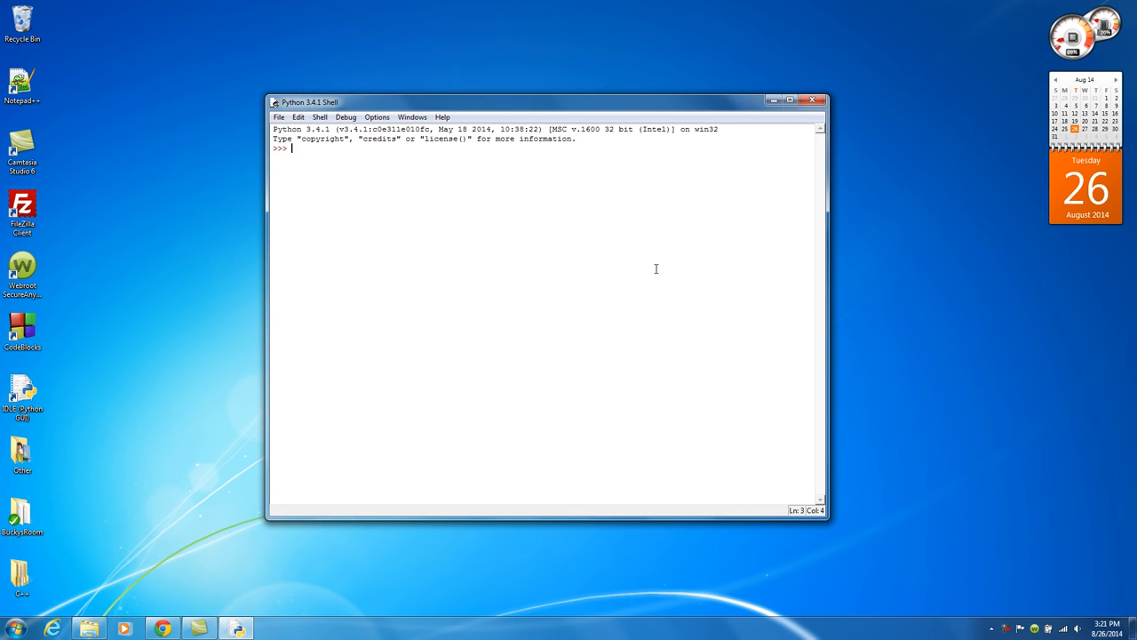
{"action": "left_click_drag", "start_coordinate": [582, 110], "coordinate": [549, 135]}
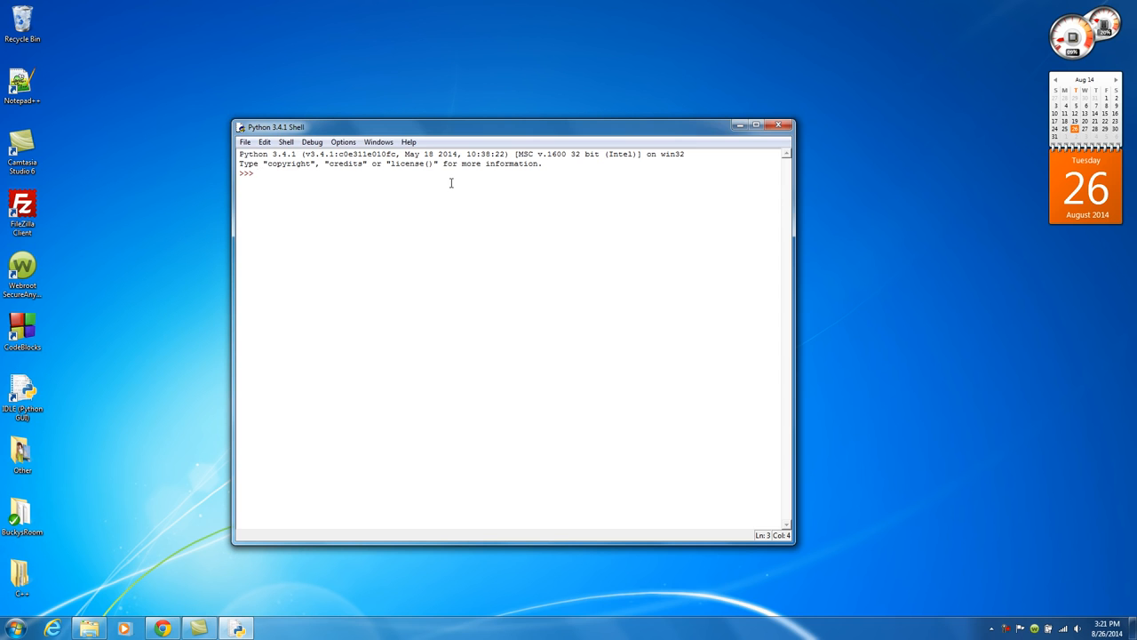
{"action": "left_click", "coordinate": [778, 130]}
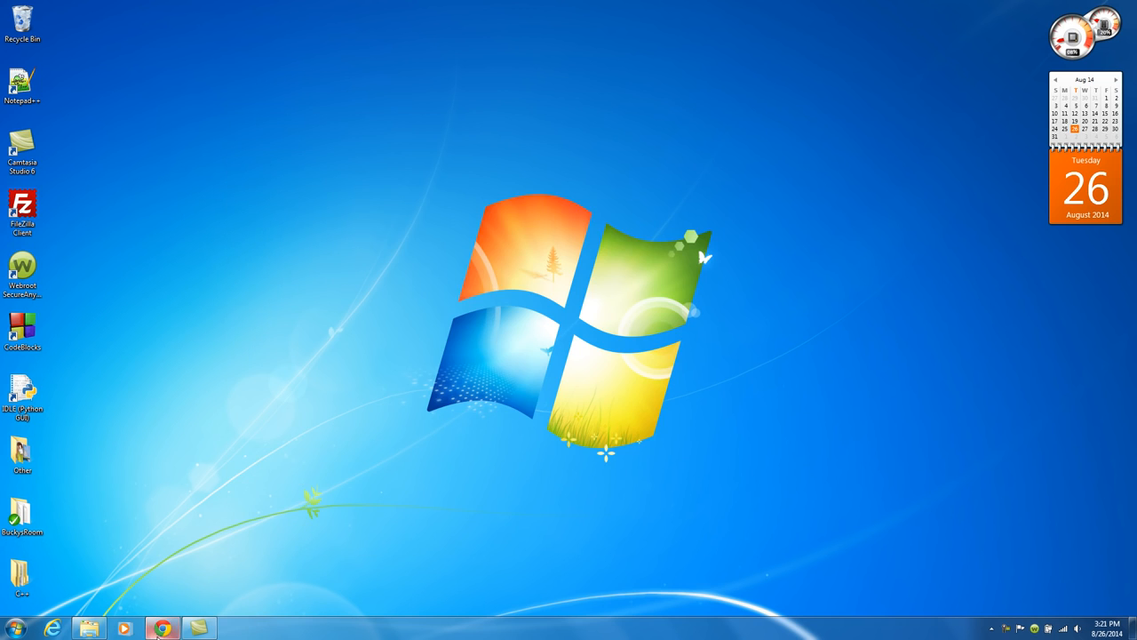
- Switch to Chrome and look at the PyCharm 3.4 product page and its address on the JetBrains site
{"action": "left_click", "coordinate": [162, 629]}
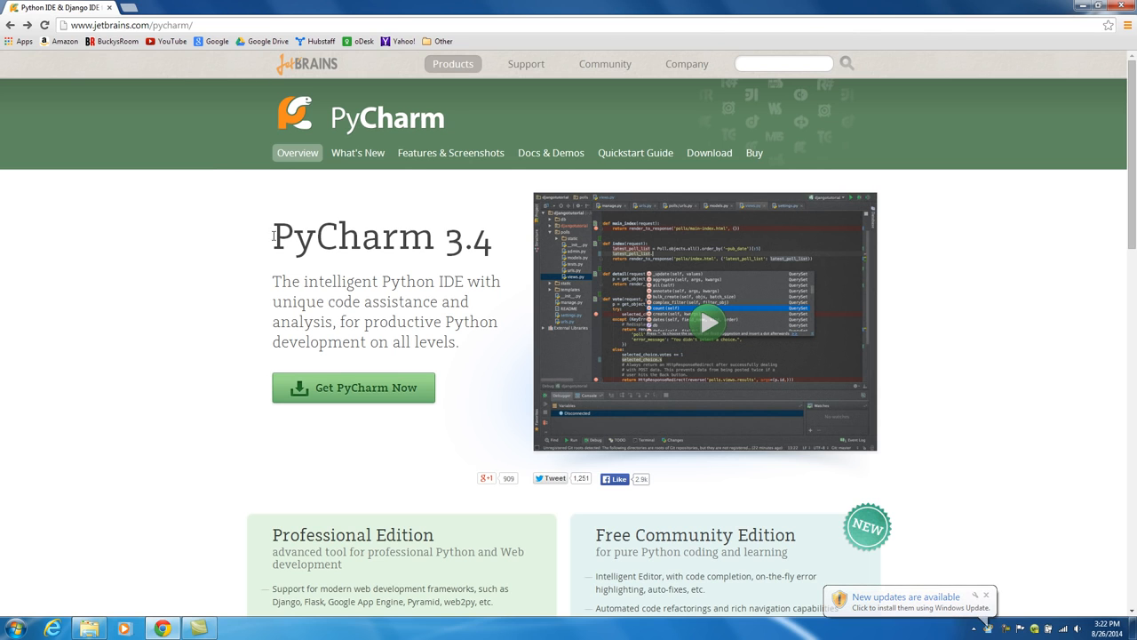
{"action": "left_click_drag", "start_coordinate": [438, 237], "coordinate": [267, 242]}
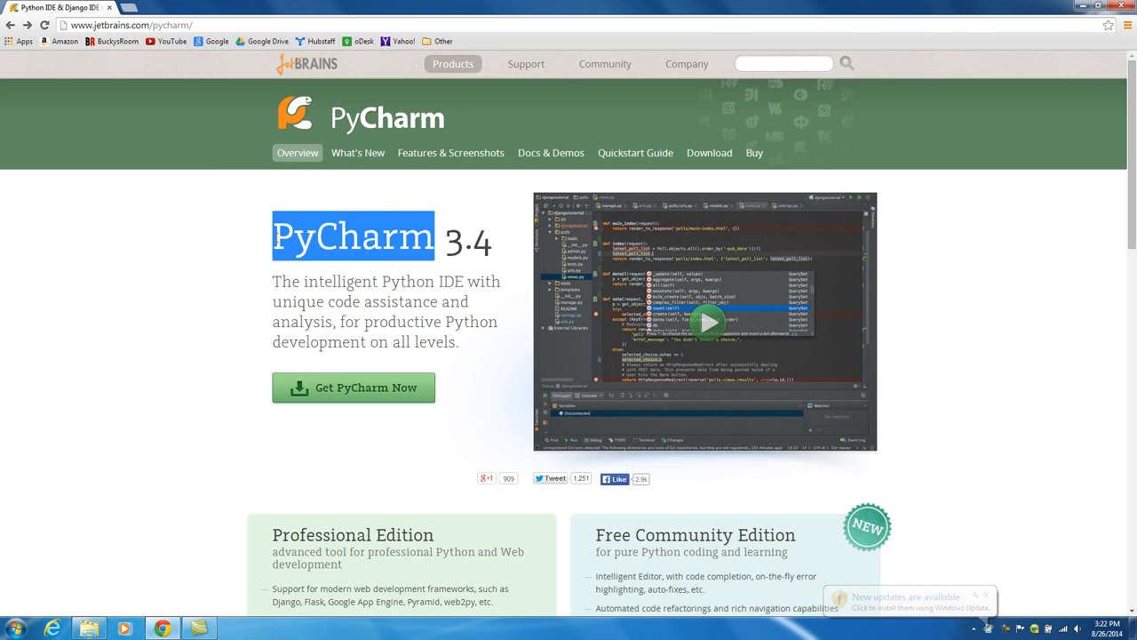
{"action": "left_click", "coordinate": [219, 246]}
{"action": "left_click", "coordinate": [244, 25]}
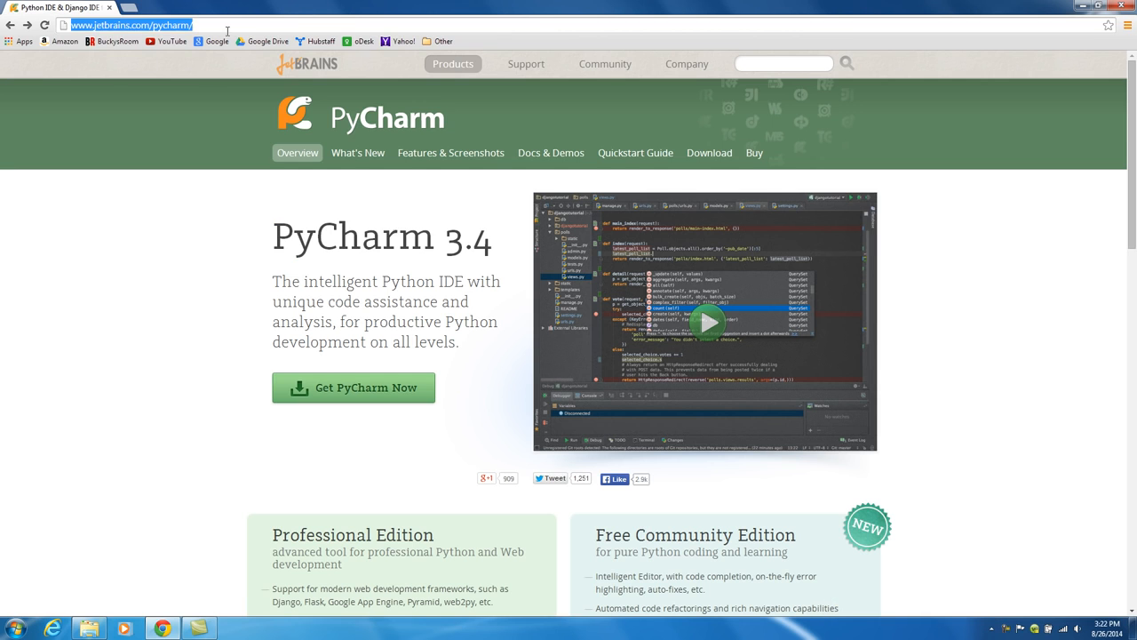
{"action": "left_click", "coordinate": [152, 299]}
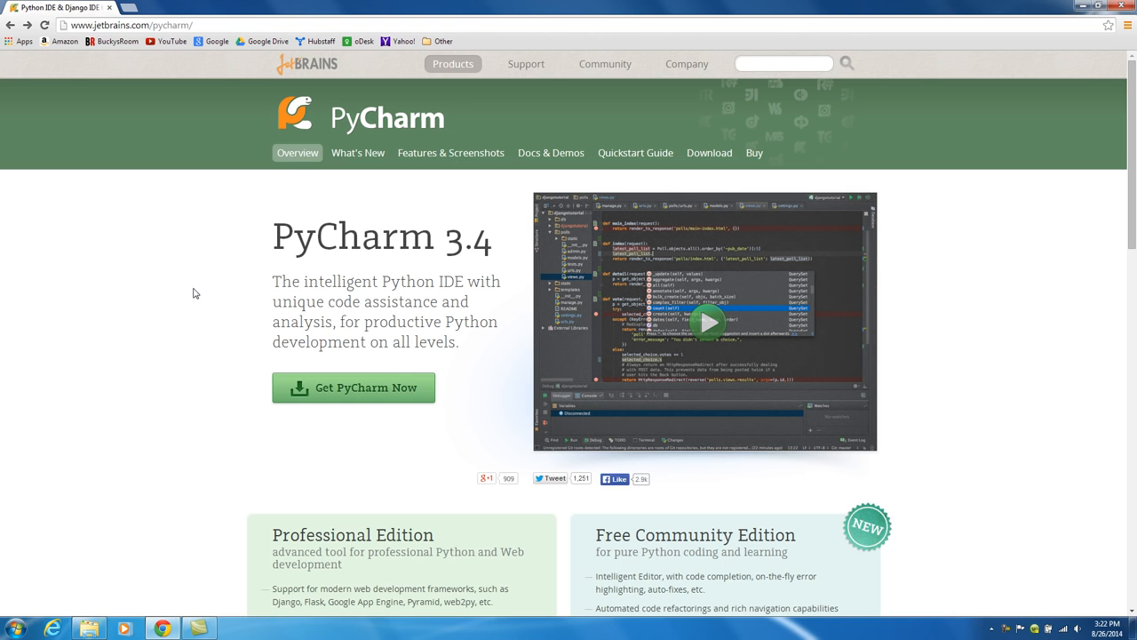
- Open the PyCharm download page, compare the Professional and Community editions for Windows, and minimize the browser
{"action": "left_click", "coordinate": [353, 388]}
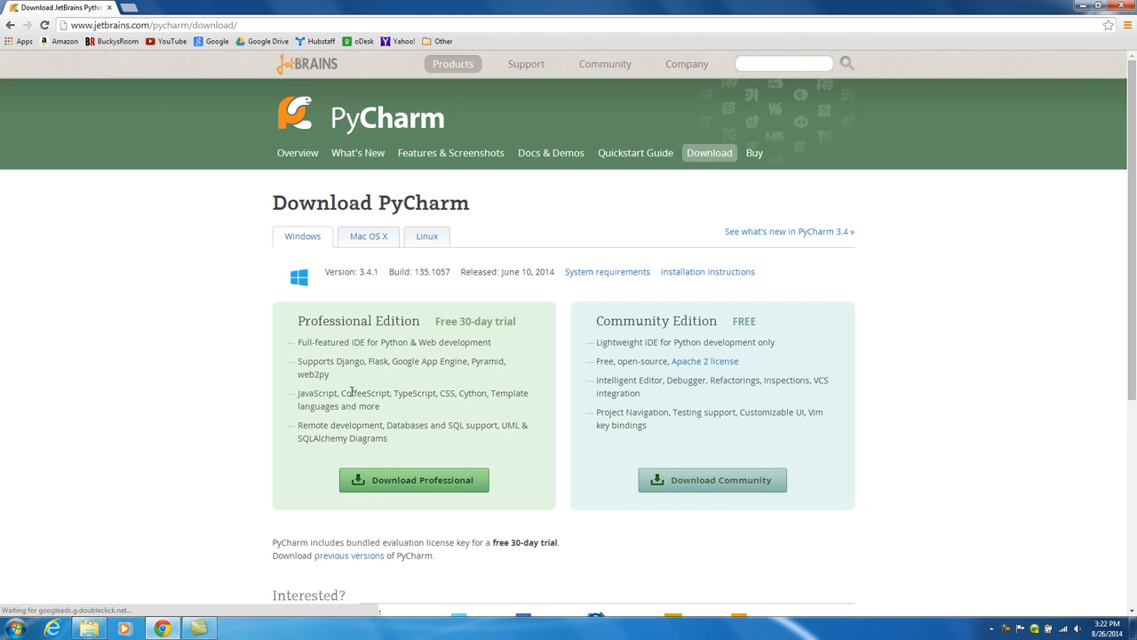
{"action": "scroll", "coordinate": [163, 338], "scroll_direction": "down", "scroll_amount": 2}
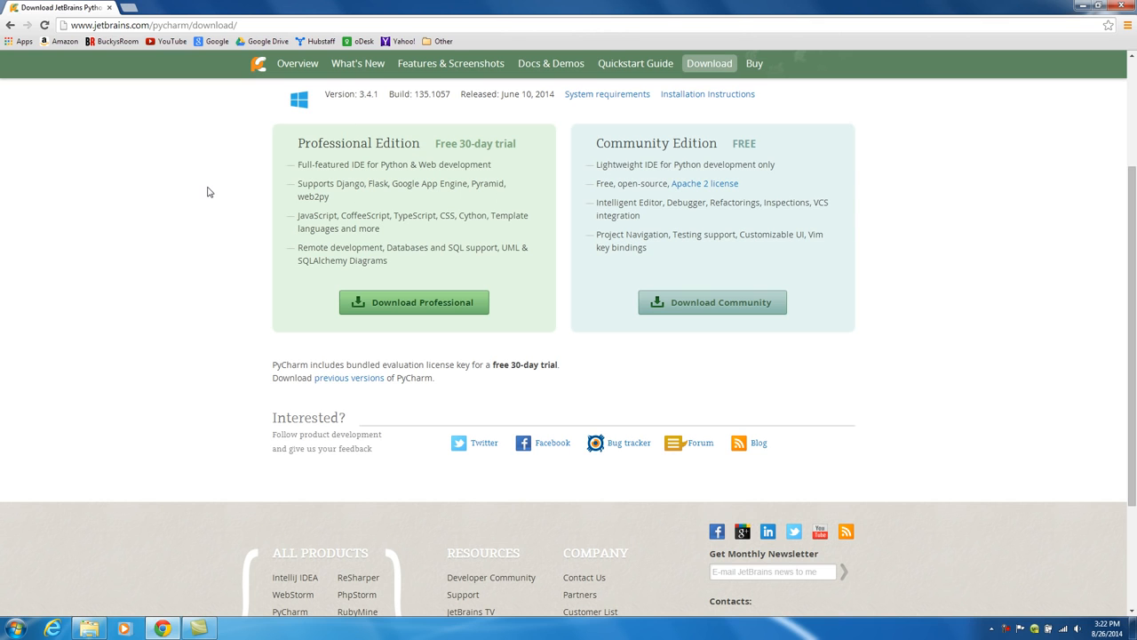
{"action": "scroll", "coordinate": [238, 228], "scroll_direction": "up", "scroll_amount": 2}
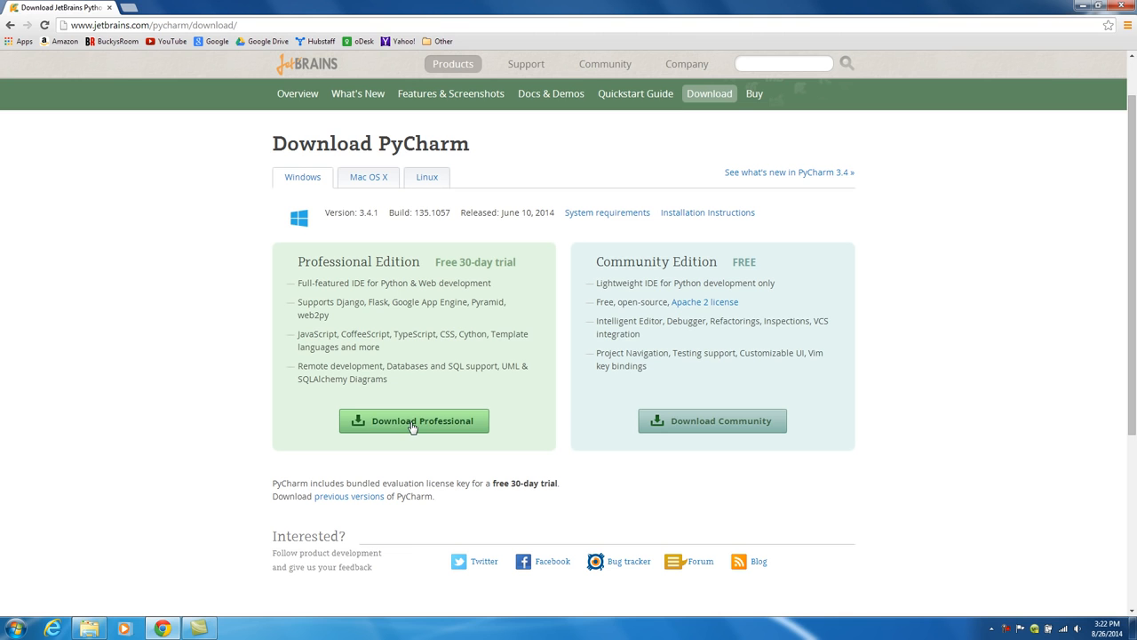
{"action": "left_click", "coordinate": [1077, 8]}
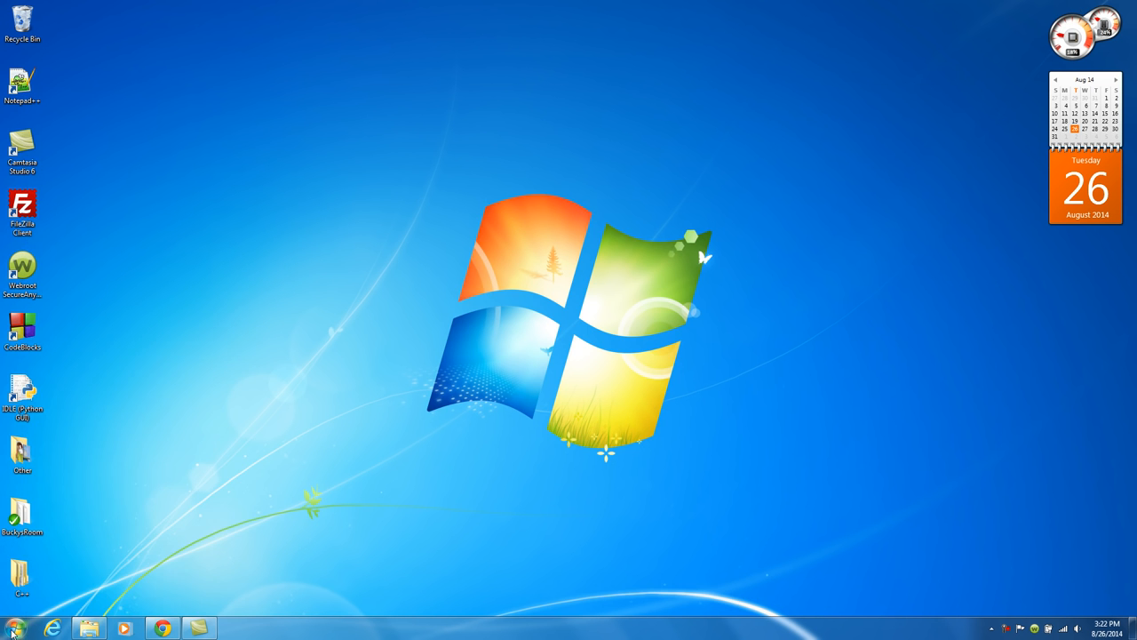
- Run the pycharm-professional-3.4.1 installer from the user's Downloads folder, close the folder window and allow the installer to start
{"action": "left_click", "coordinate": [15, 628]}
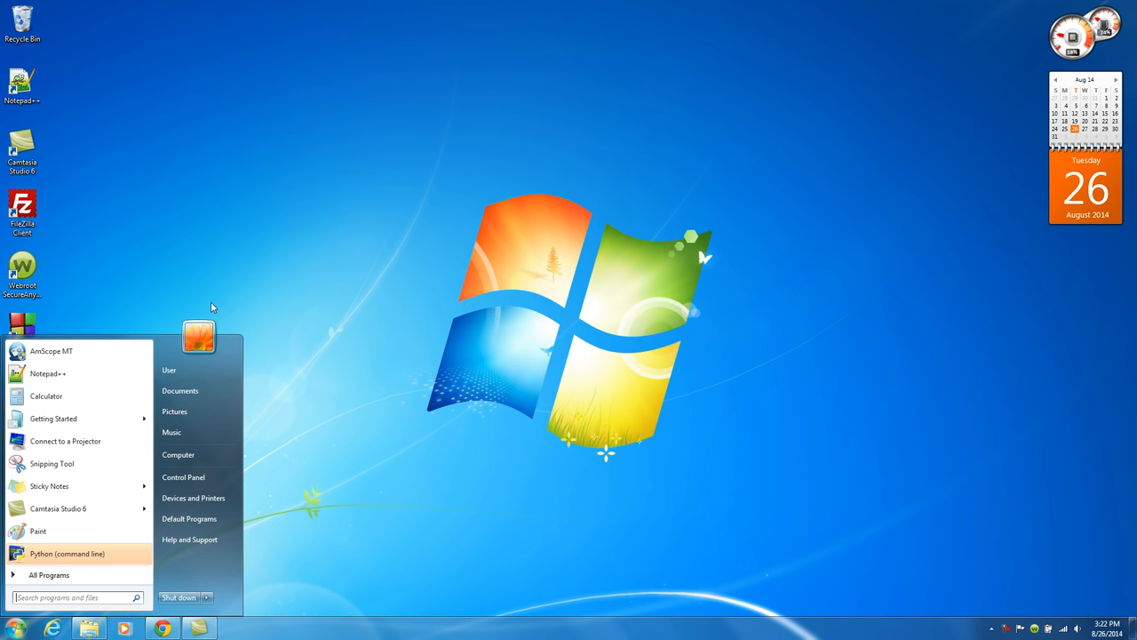
{"action": "left_click", "coordinate": [186, 377]}
{"action": "double_click", "coordinate": [508, 178]}
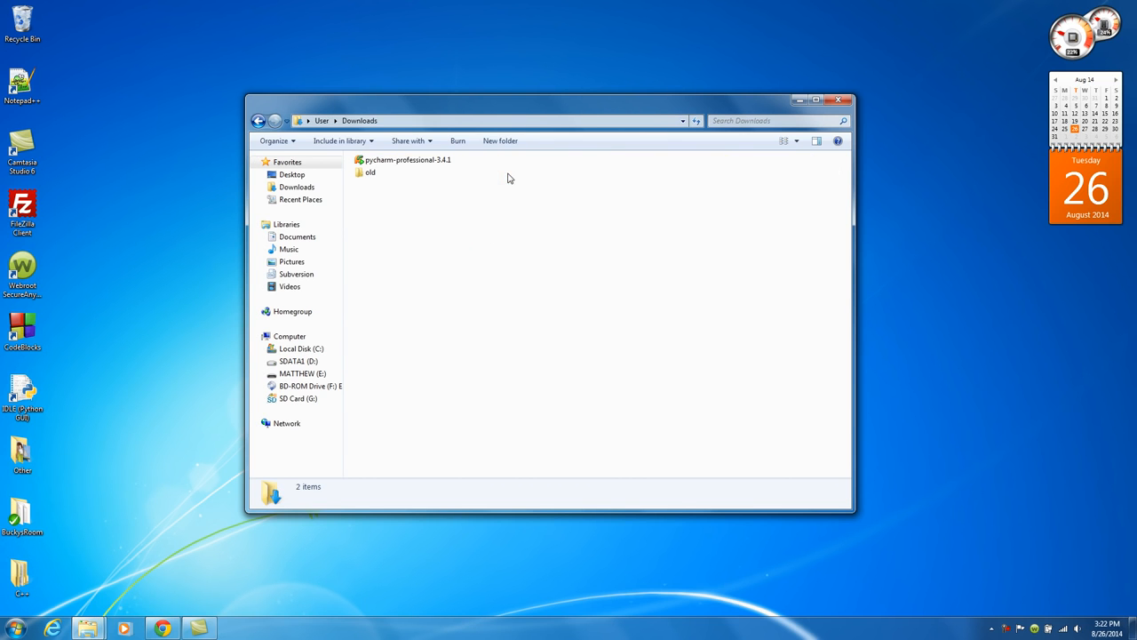
{"action": "left_click", "coordinate": [410, 160]}
{"action": "left_click", "coordinate": [375, 235]}
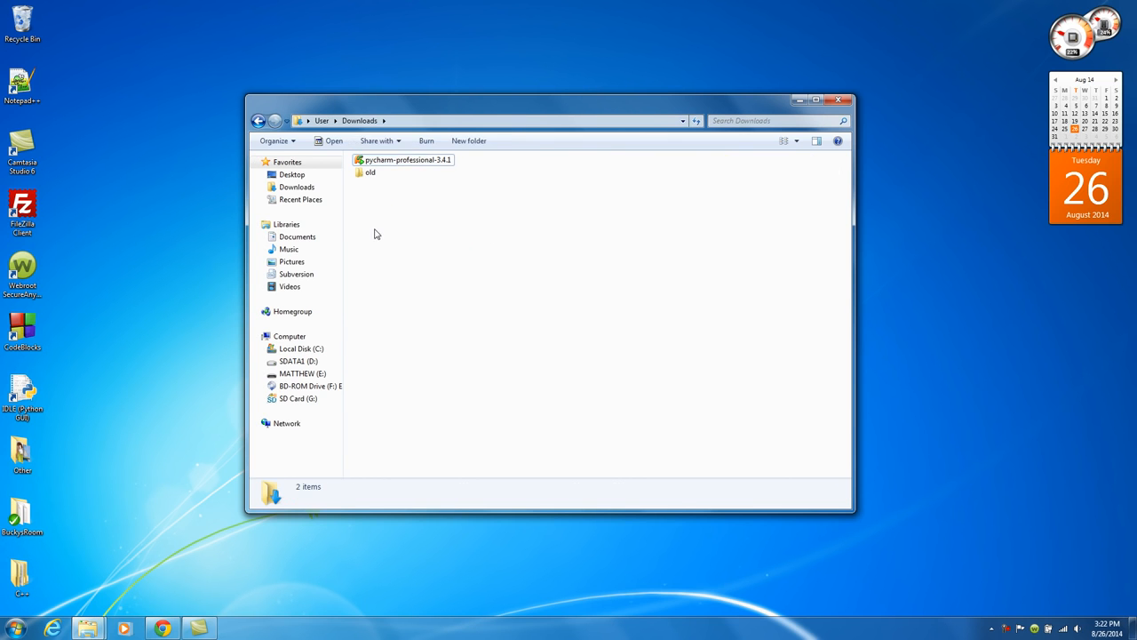
{"action": "double_click", "coordinate": [361, 162]}
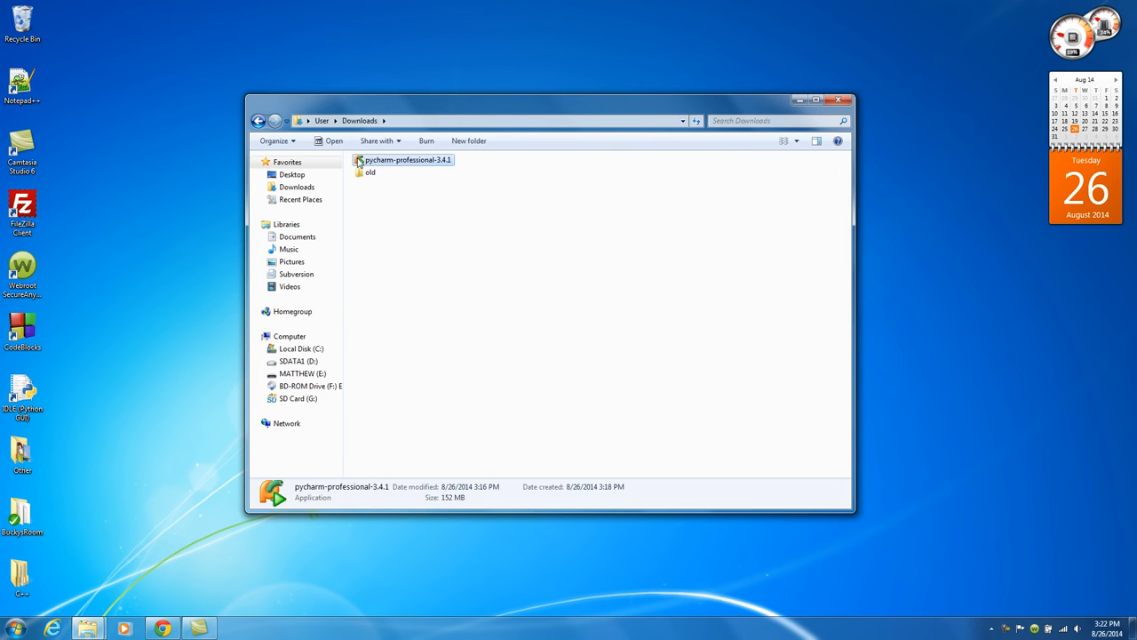
{"action": "left_click", "coordinate": [838, 99]}
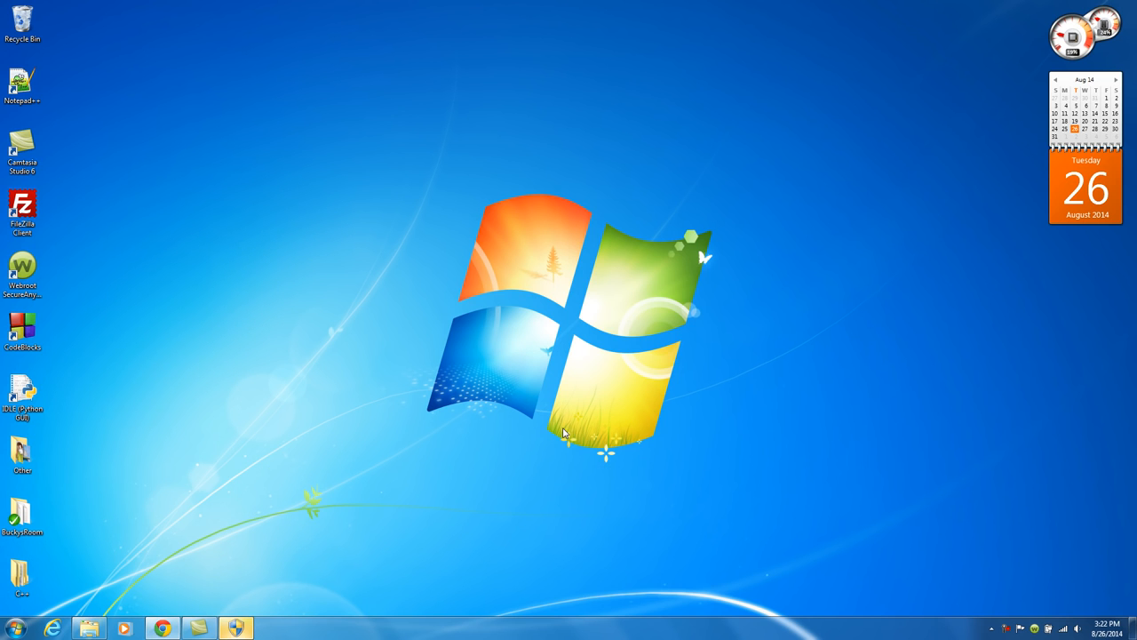
{"action": "left_click", "coordinate": [237, 632]}
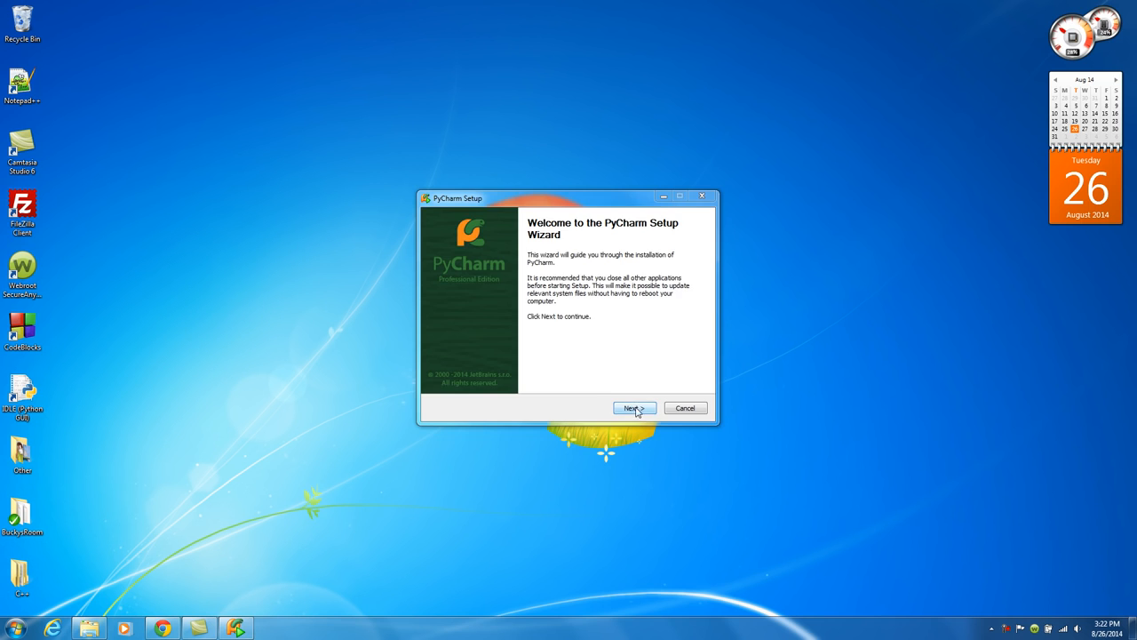
- Install PyCharm in the default folder with a desktop shortcut and the JetBrains Start Menu folder, and finish setup without running it
{"action": "left_click", "coordinate": [634, 408]}
{"action": "left_click", "coordinate": [633, 408]}
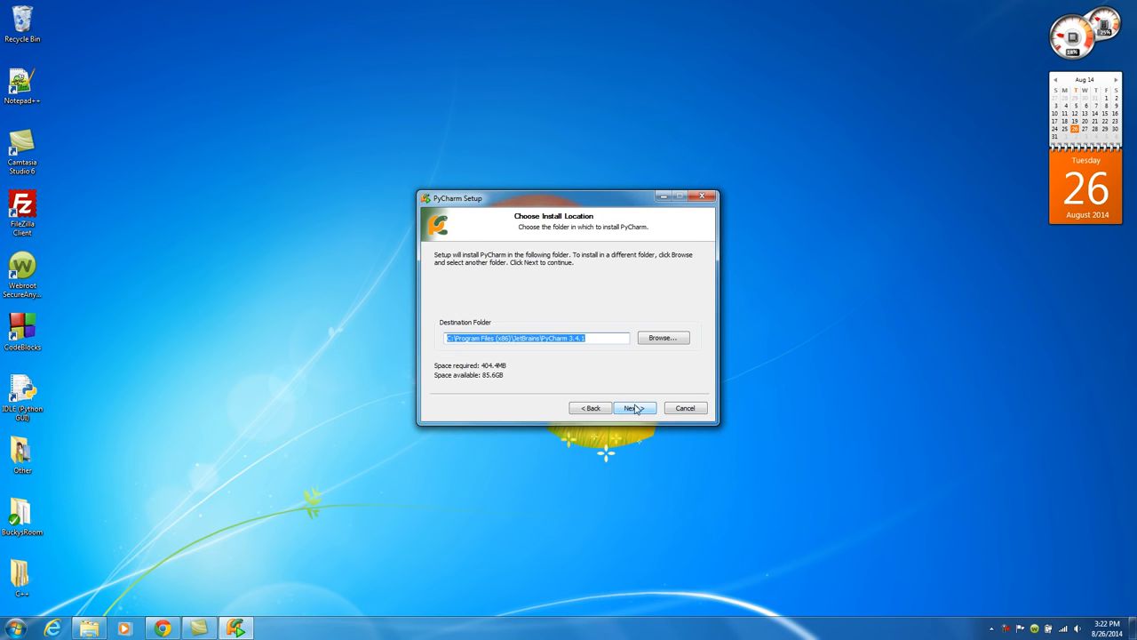
{"action": "left_click", "coordinate": [634, 408]}
{"action": "left_click", "coordinate": [443, 265]}
{"action": "left_click", "coordinate": [633, 408]}
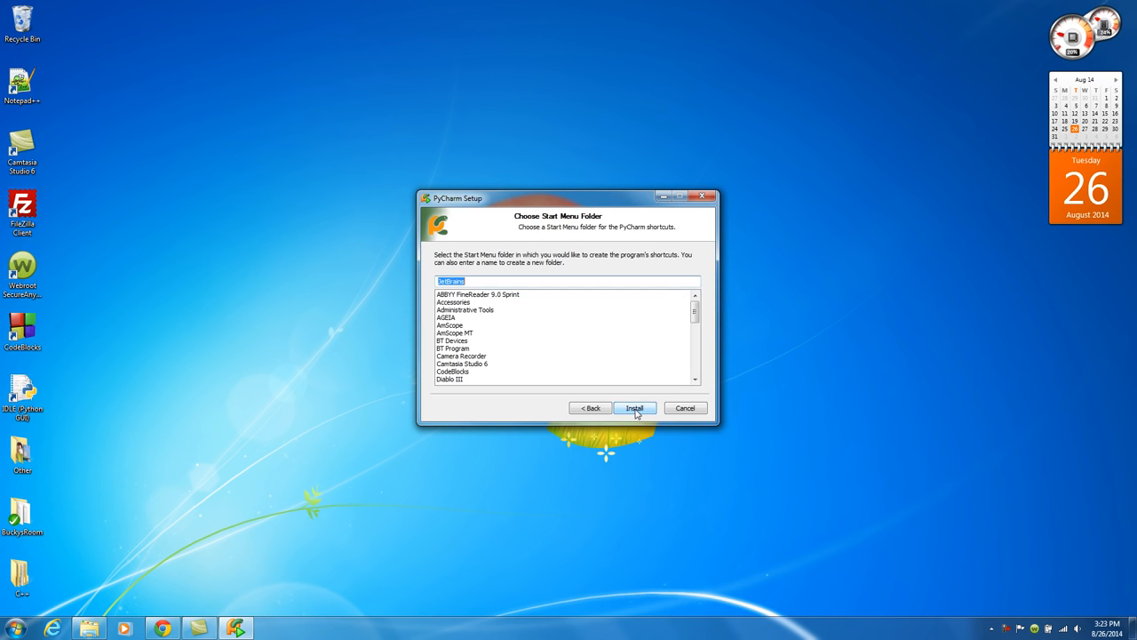
{"action": "left_click", "coordinate": [635, 411]}
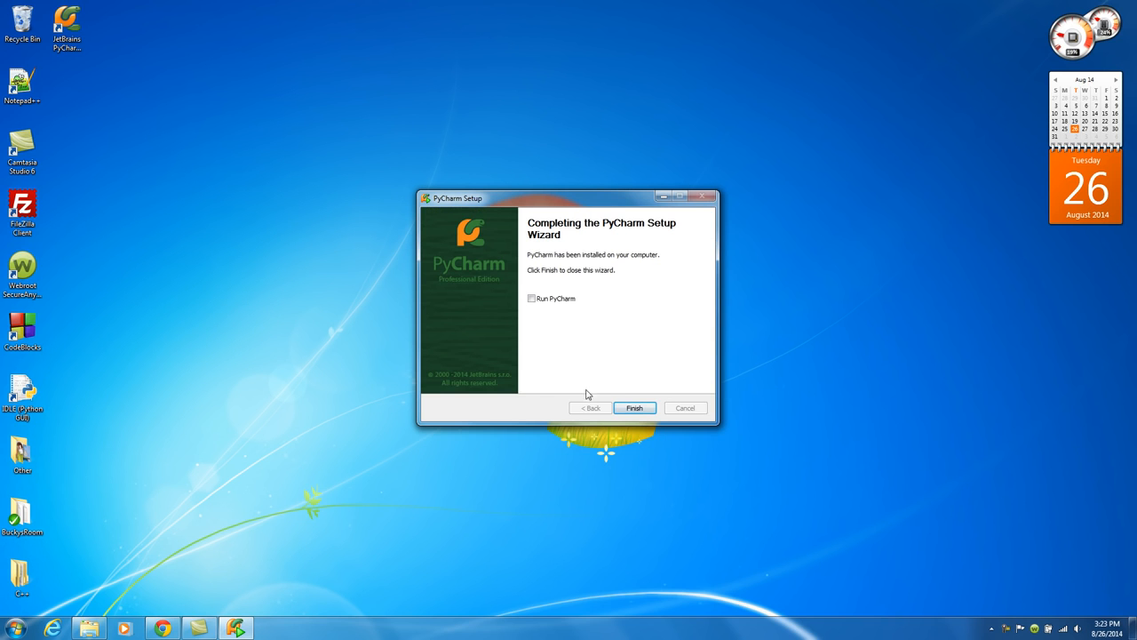
{"action": "left_click", "coordinate": [635, 408]}
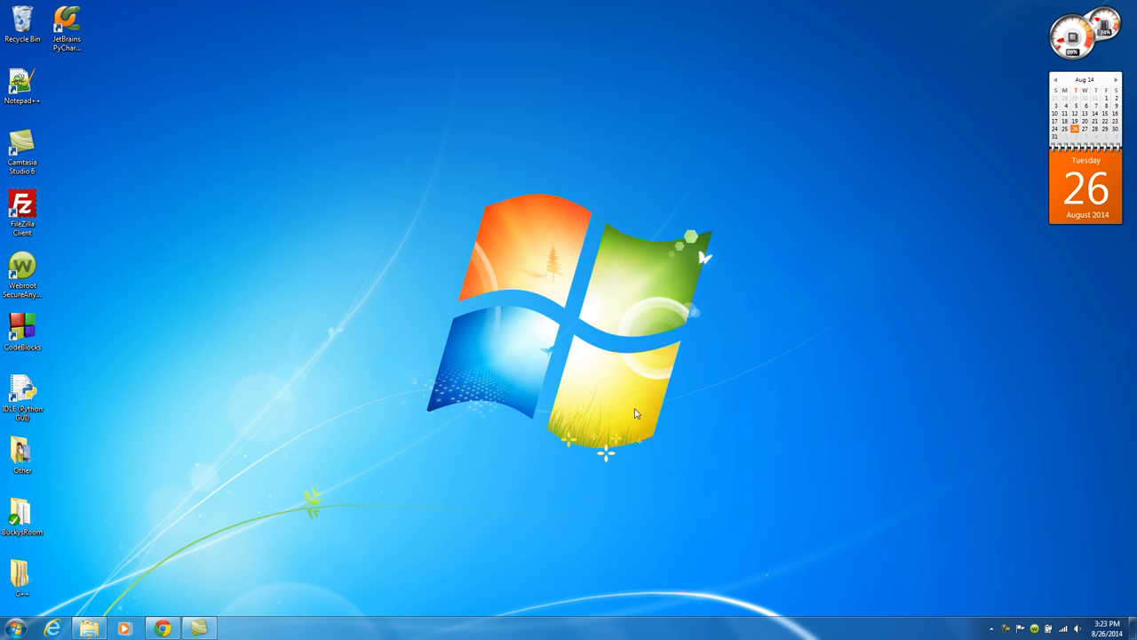
- Close the remaining file explorer and Chrome windows
{"action": "left_click", "coordinate": [89, 628]}
{"action": "left_click", "coordinate": [830, 86]}
{"action": "left_click", "coordinate": [162, 629]}
{"action": "left_click", "coordinate": [1118, 9]}
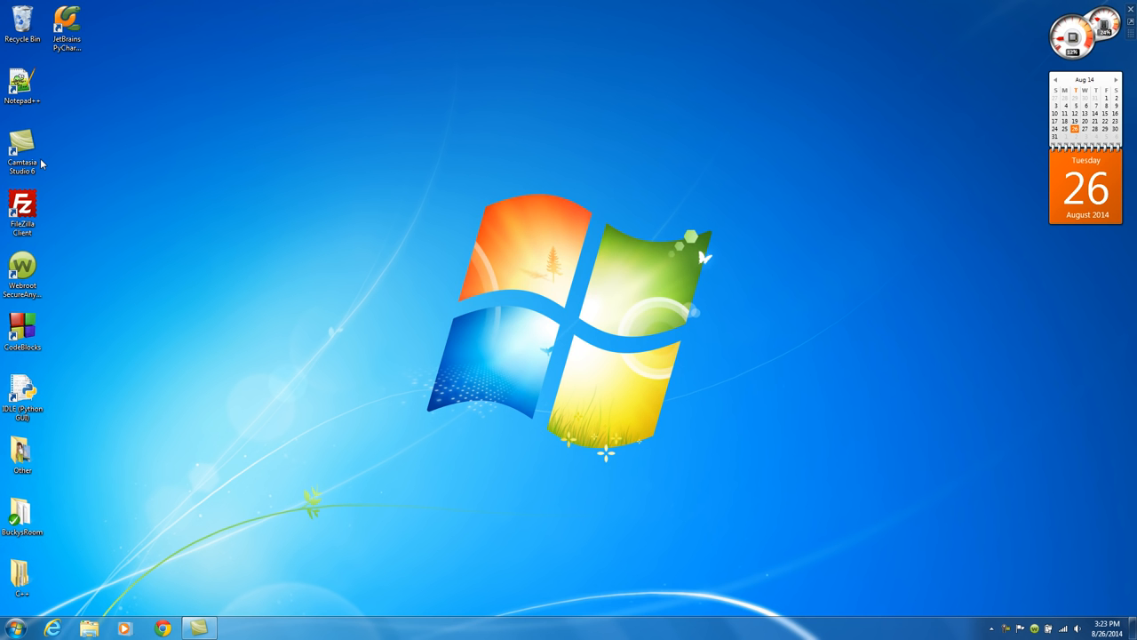
- Launch PyCharm from its desktop shortcut without importing previous settings and choose the free 30-day evaluation
{"action": "double_click", "coordinate": [71, 20]}
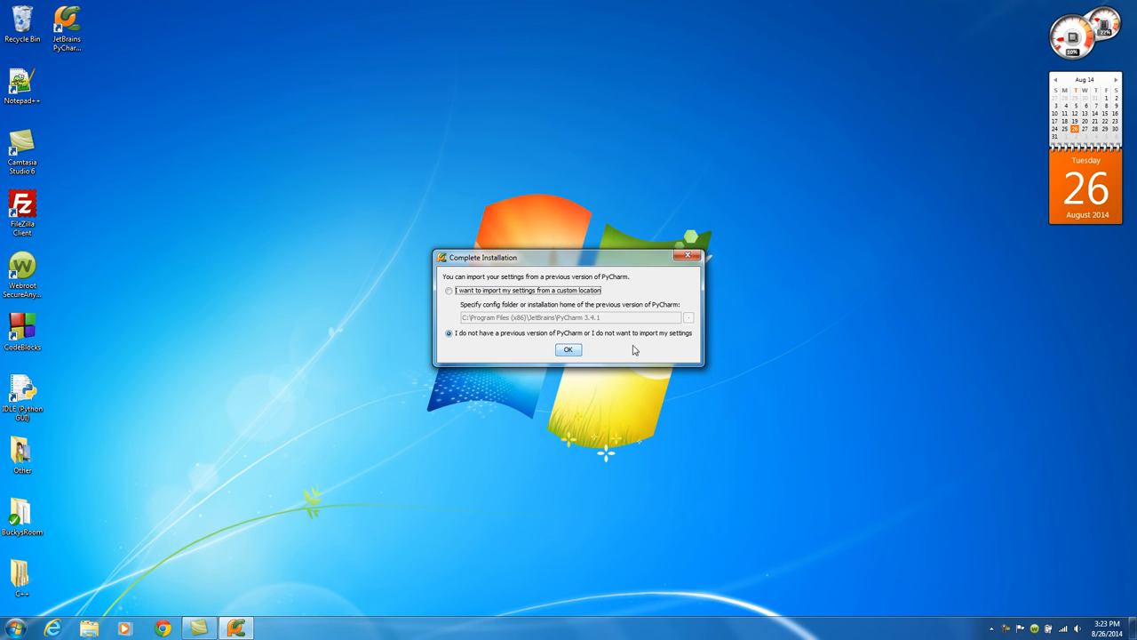
{"action": "left_click", "coordinate": [569, 352]}
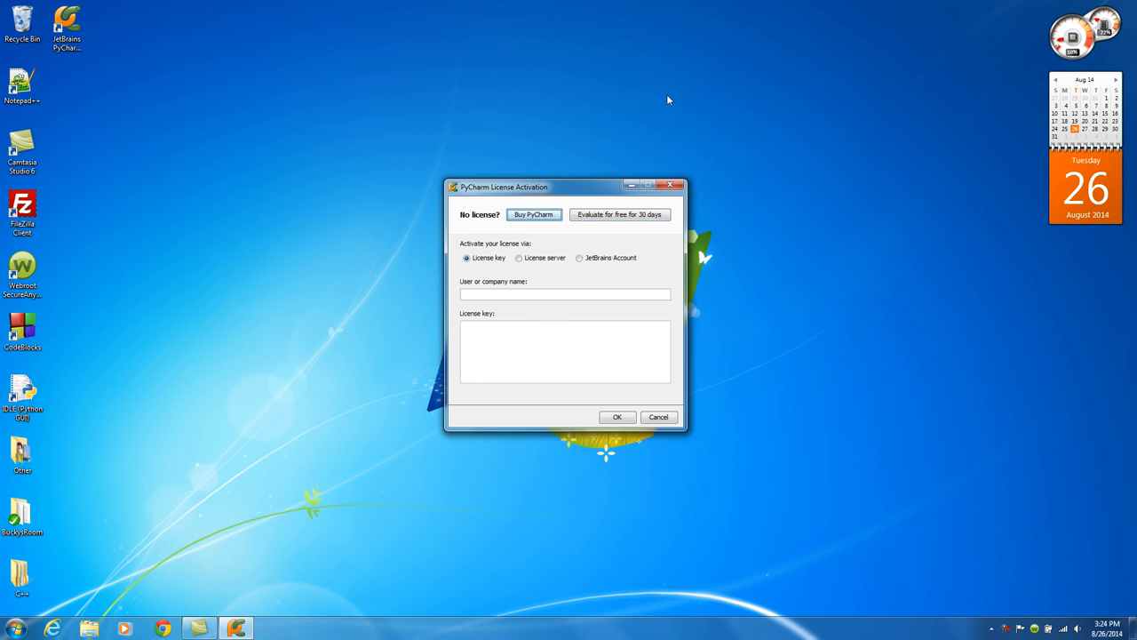
{"action": "left_click", "coordinate": [625, 219]}
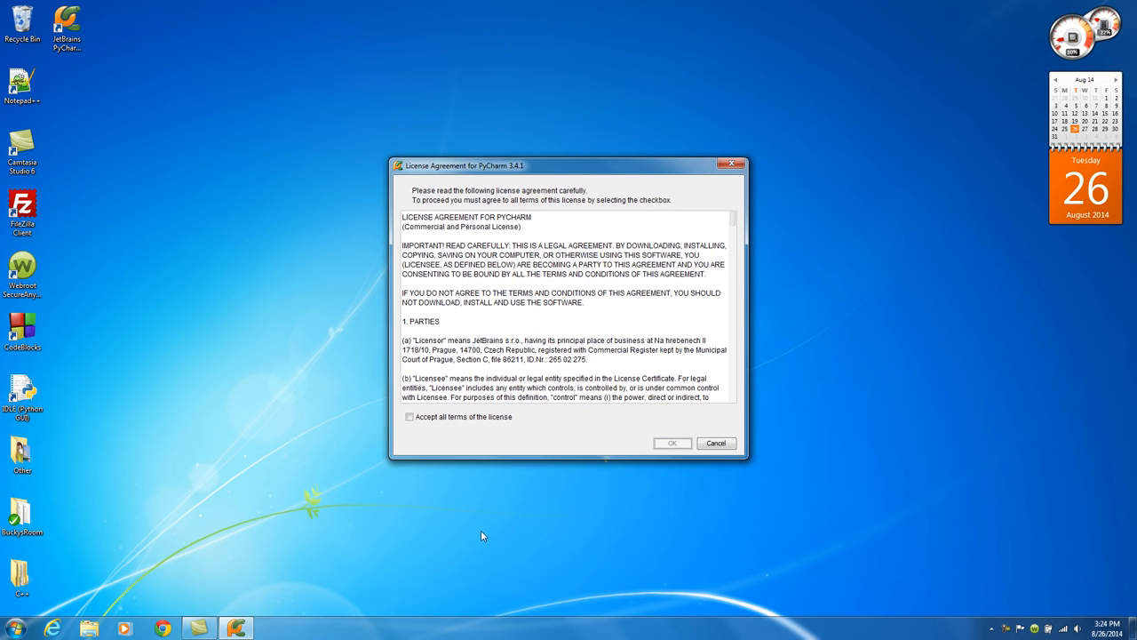
- Accept all terms of the PyCharm 3.4.1 license agreement after going through its text
{"action": "left_click", "coordinate": [410, 418]}
{"action": "left_click_drag", "start_coordinate": [735, 223], "coordinate": [734, 396]}
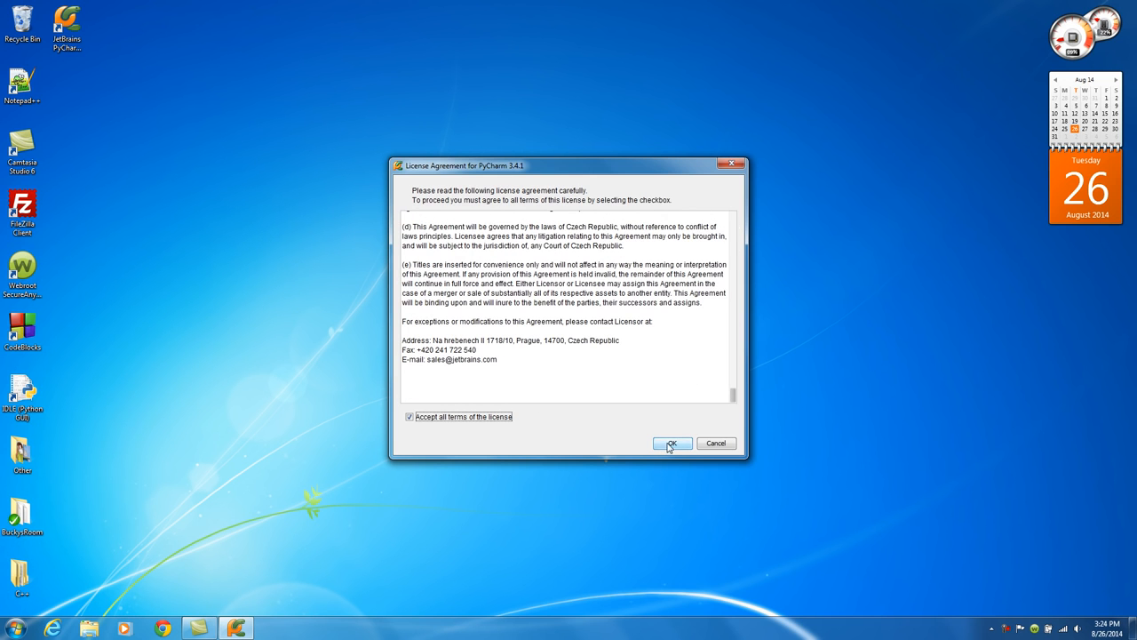
{"action": "left_click", "coordinate": [667, 442]}
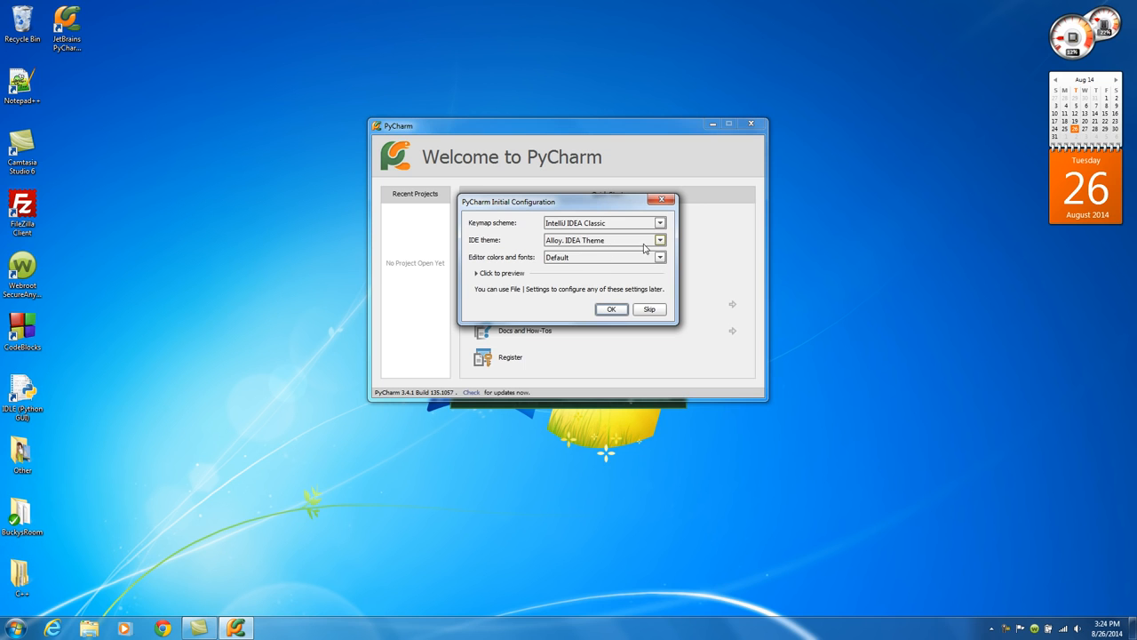
- Set the IDE theme to Darcula in the initial configuration, preview the editor colors, and restart PyCharm to apply it
{"action": "left_click", "coordinate": [660, 242]}
{"action": "left_click", "coordinate": [660, 242]}
{"action": "left_click", "coordinate": [660, 242]}
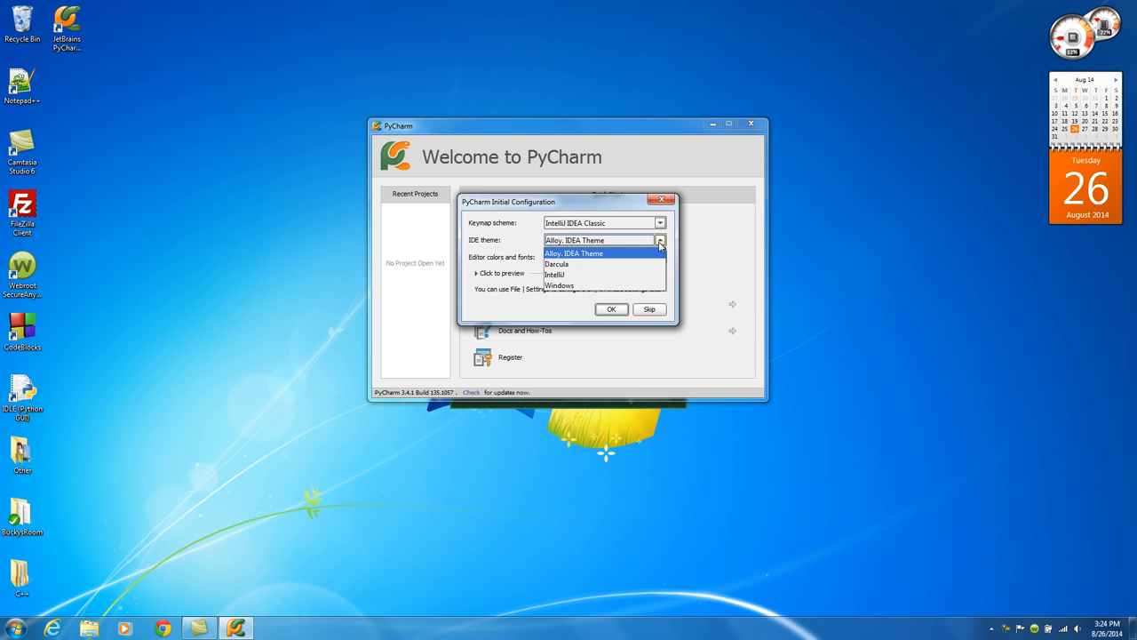
{"action": "left_click", "coordinate": [579, 265]}
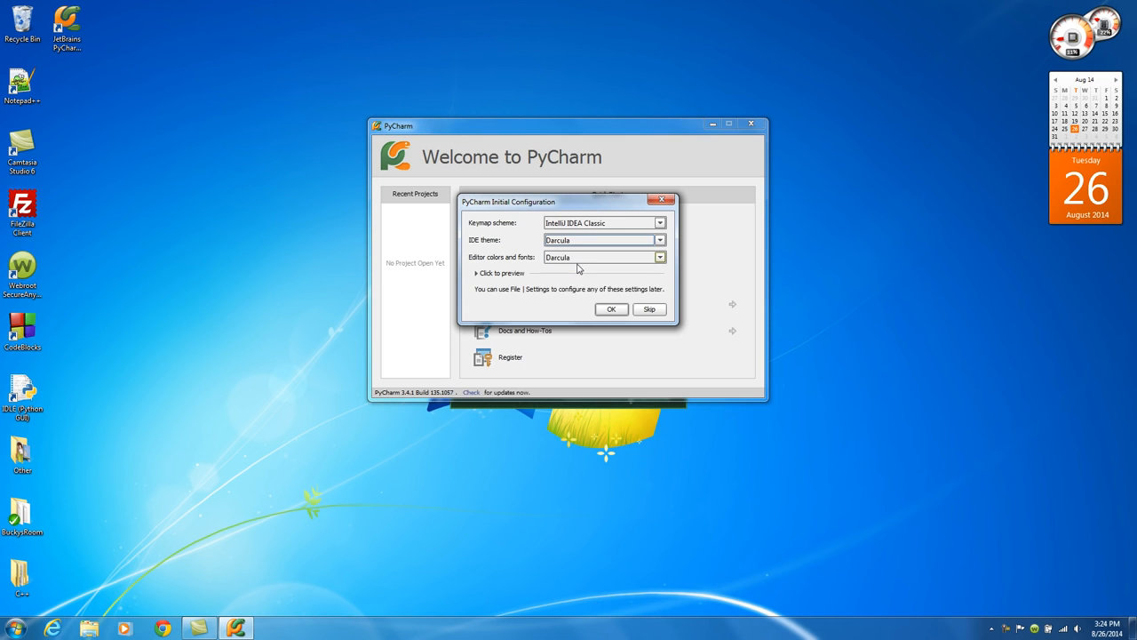
{"action": "left_click", "coordinate": [479, 275]}
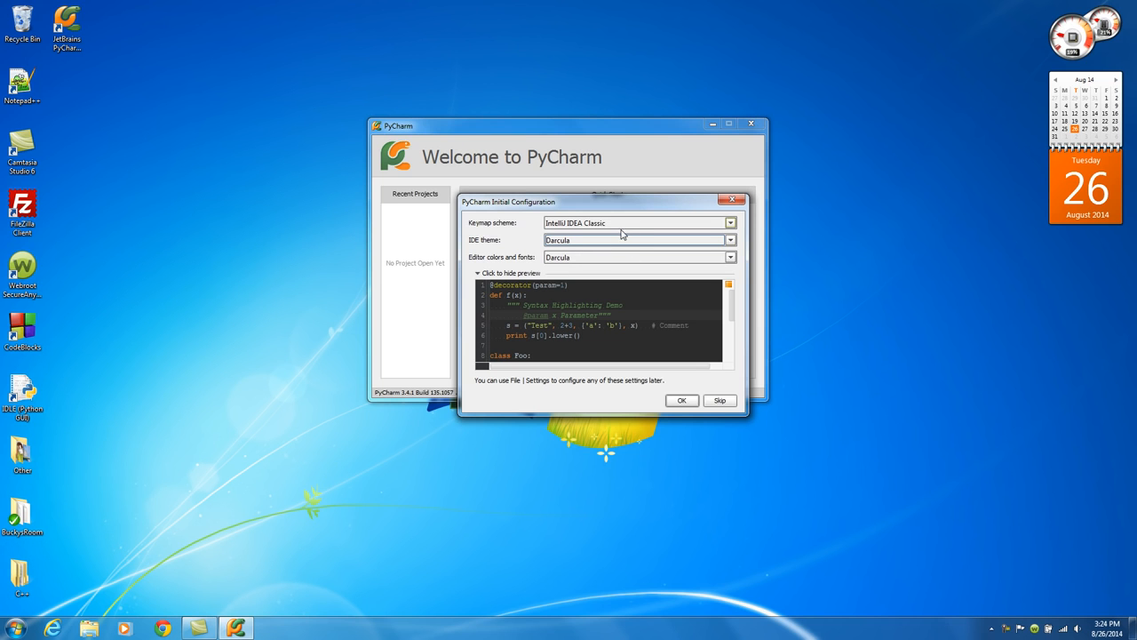
{"action": "left_click", "coordinate": [679, 401]}
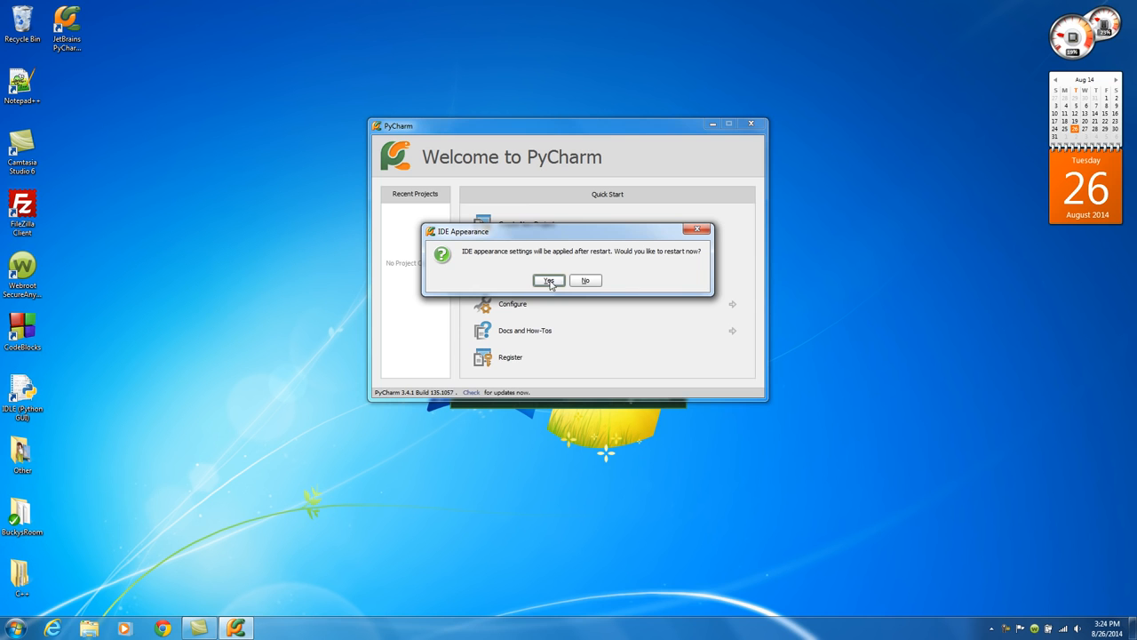
{"action": "left_click", "coordinate": [550, 281]}
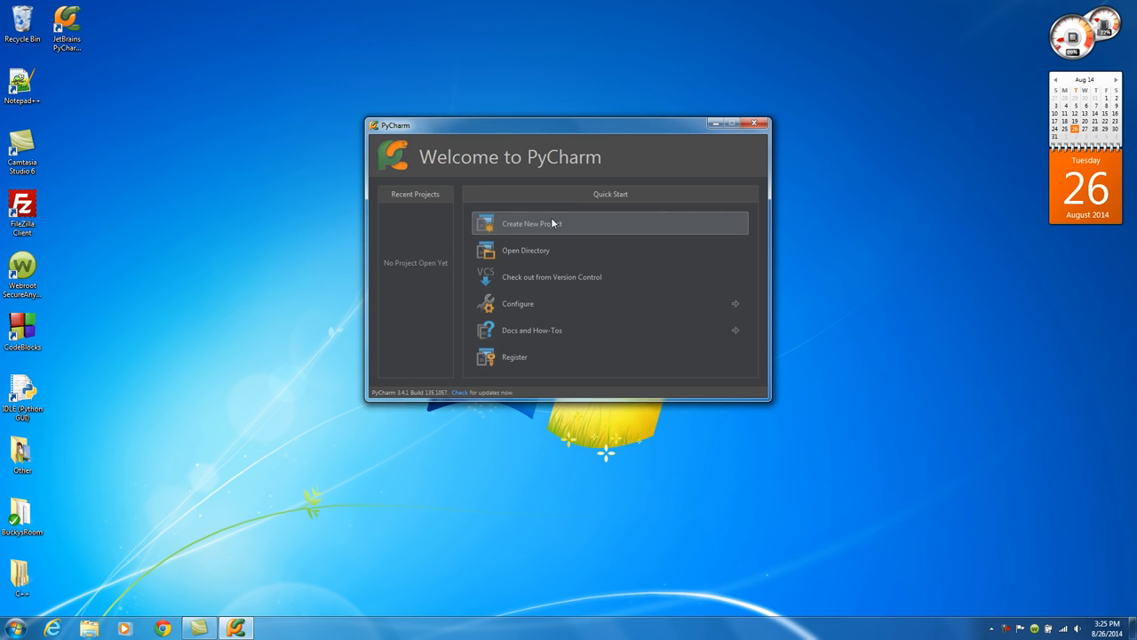
- Create an empty project named YouTube with the C:\Python34\python.exe interpreter and allow PyCharm firewall access on private networks
{"action": "left_click", "coordinate": [552, 223]}
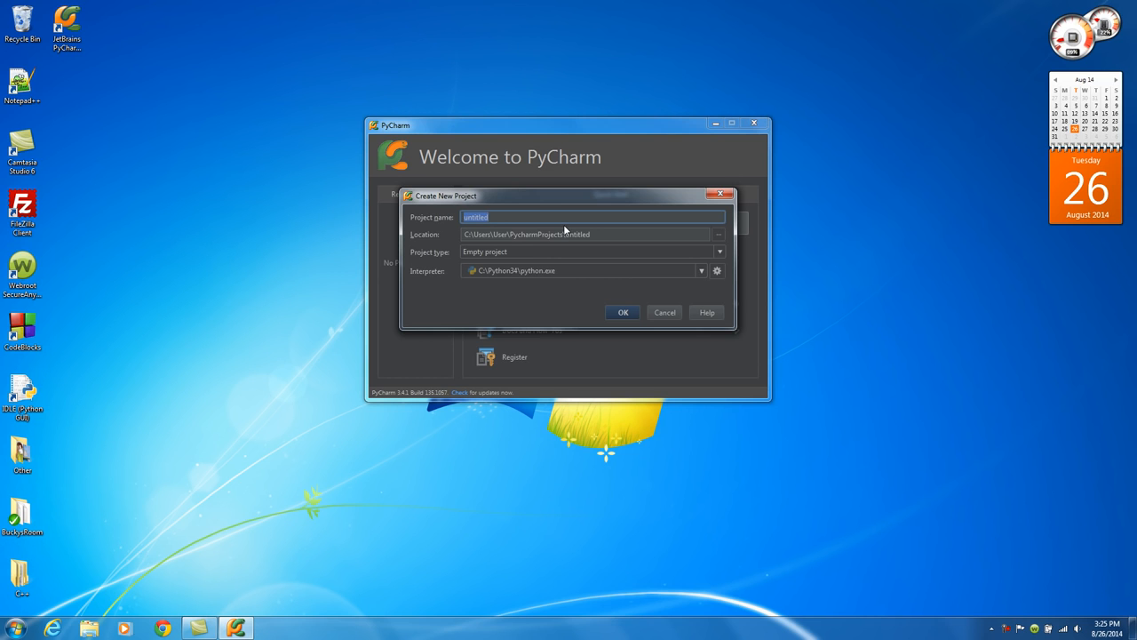
{"action": "type", "text": "YouTube"}
{"action": "left_click", "coordinate": [616, 317]}
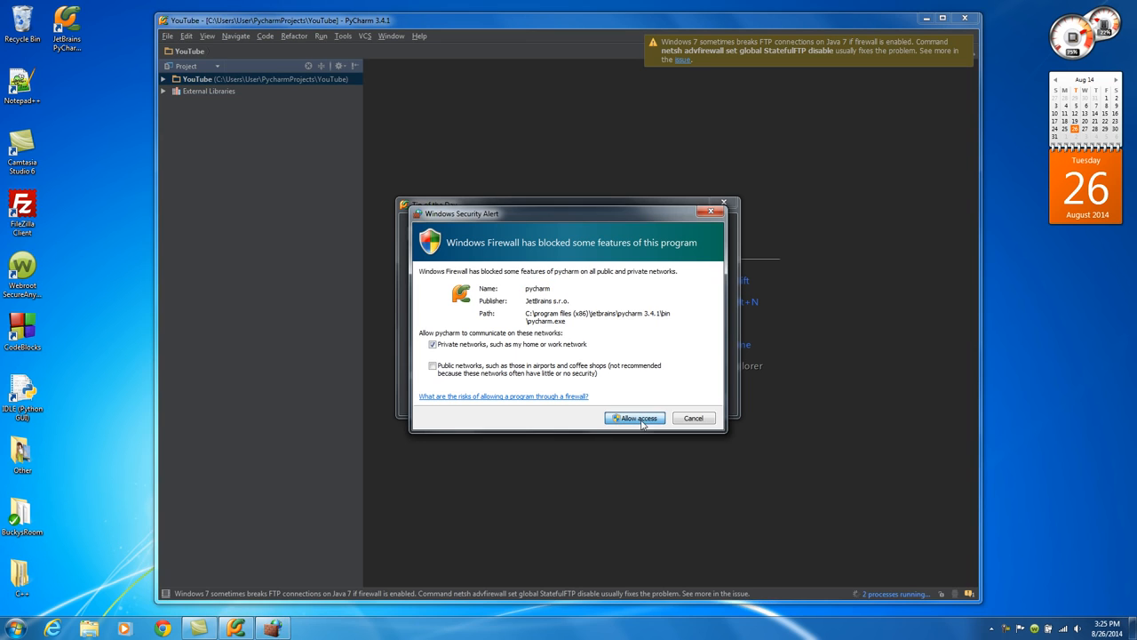
{"action": "left_click", "coordinate": [640, 418]}
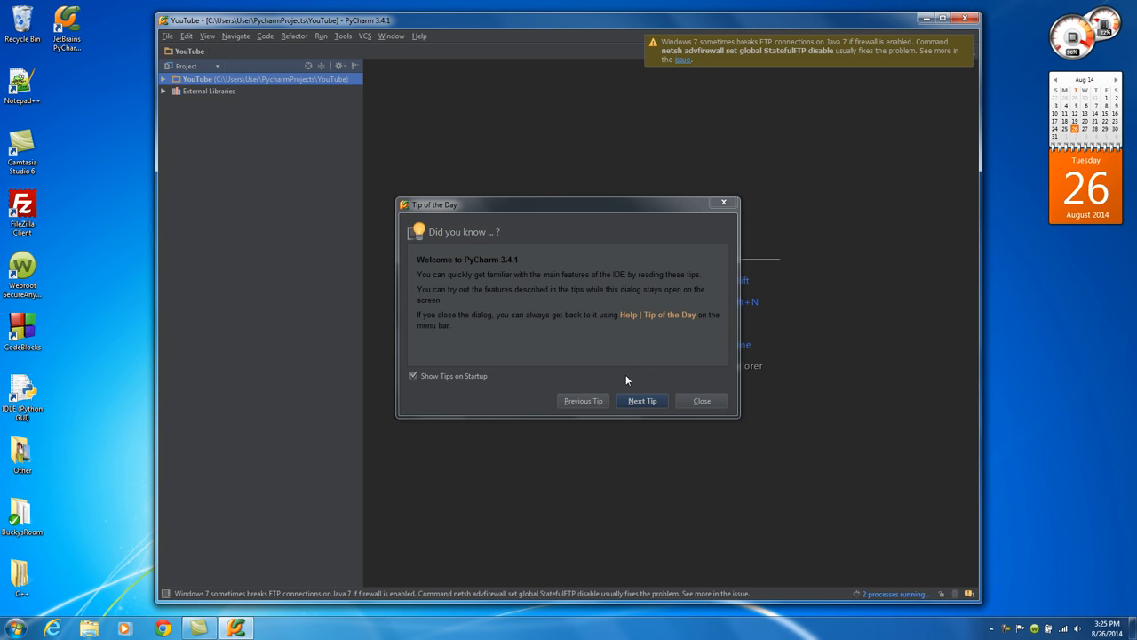
- Turn off showing tips on startup, close the Tip of the Day, and maximize the project window
{"action": "left_click", "coordinate": [414, 376]}
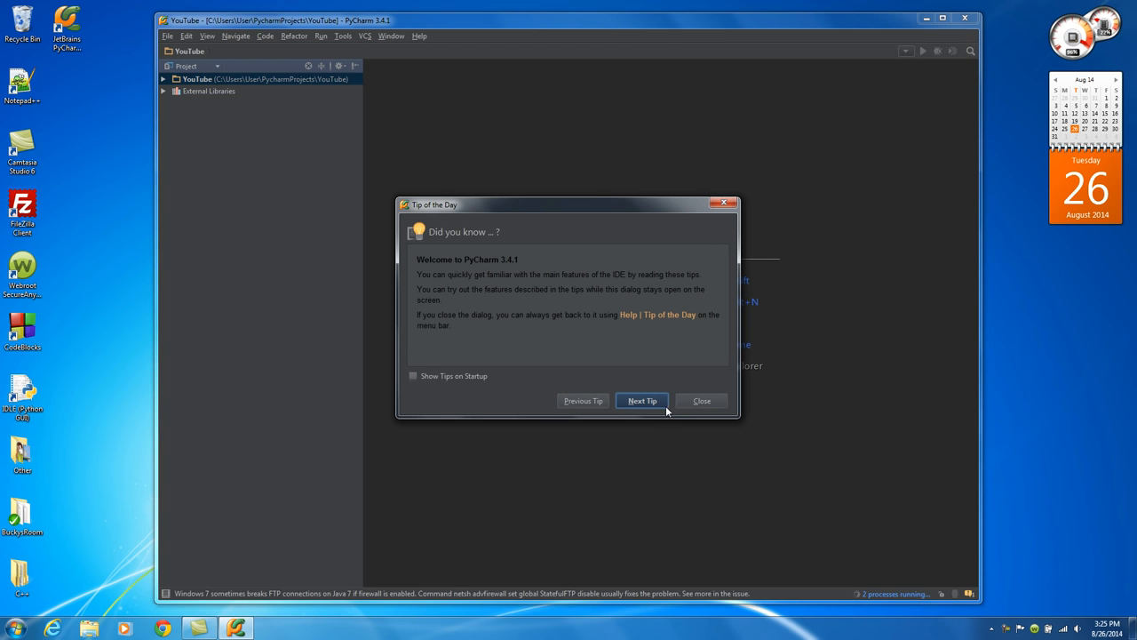
{"action": "left_click", "coordinate": [711, 404]}
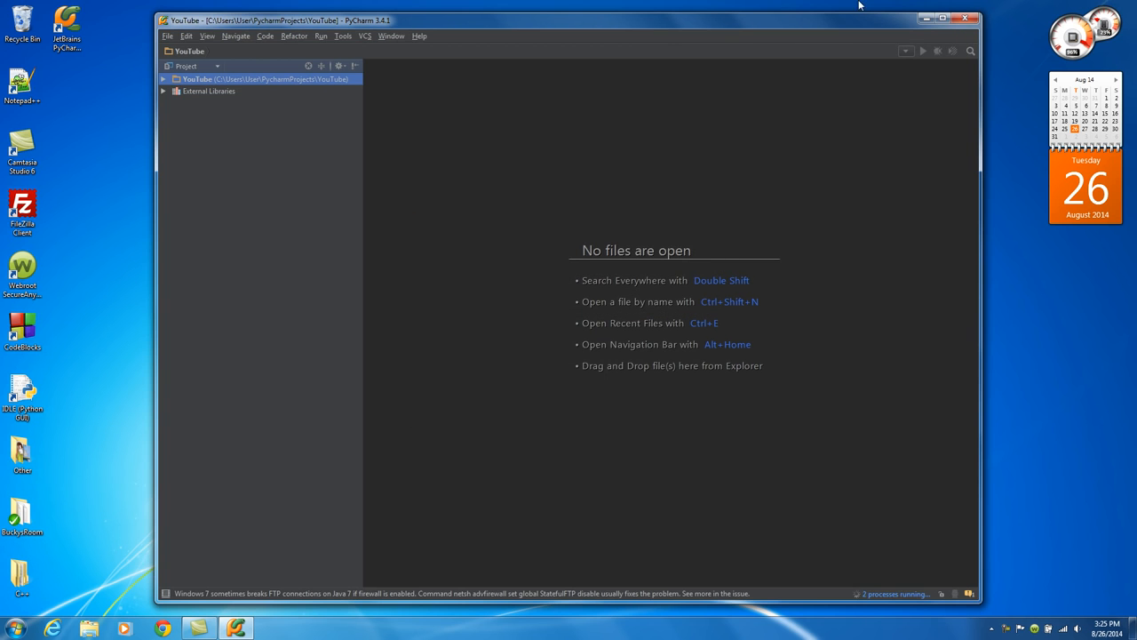
{"action": "left_click", "coordinate": [943, 18]}
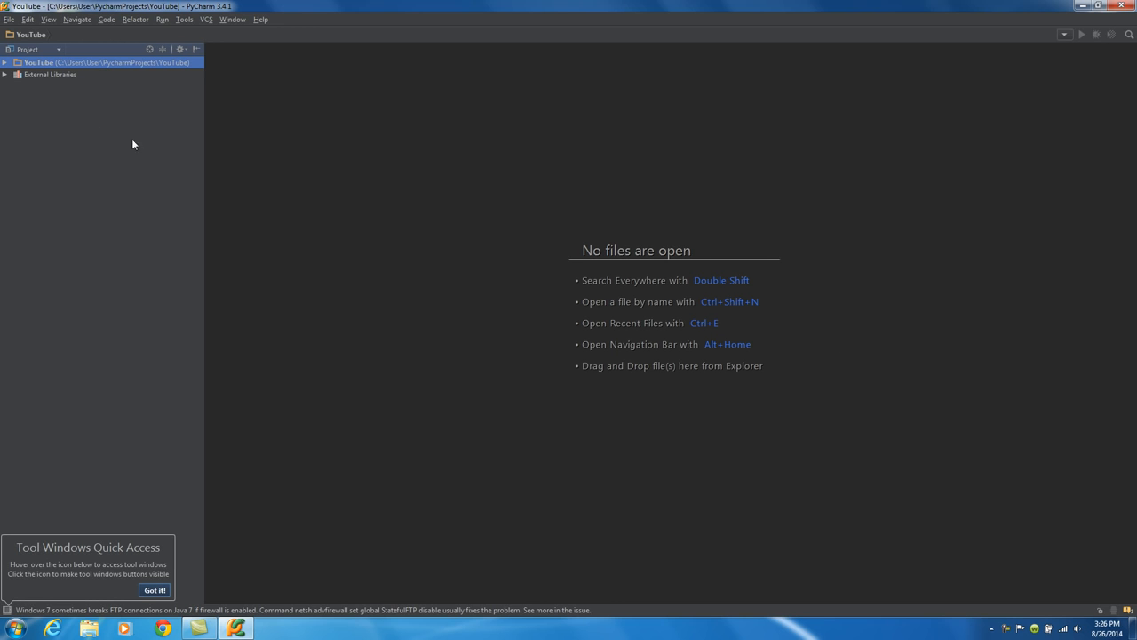
- Add a new Python file named first.py to the YouTube project folder
{"action": "right_click", "coordinate": [39, 68]}
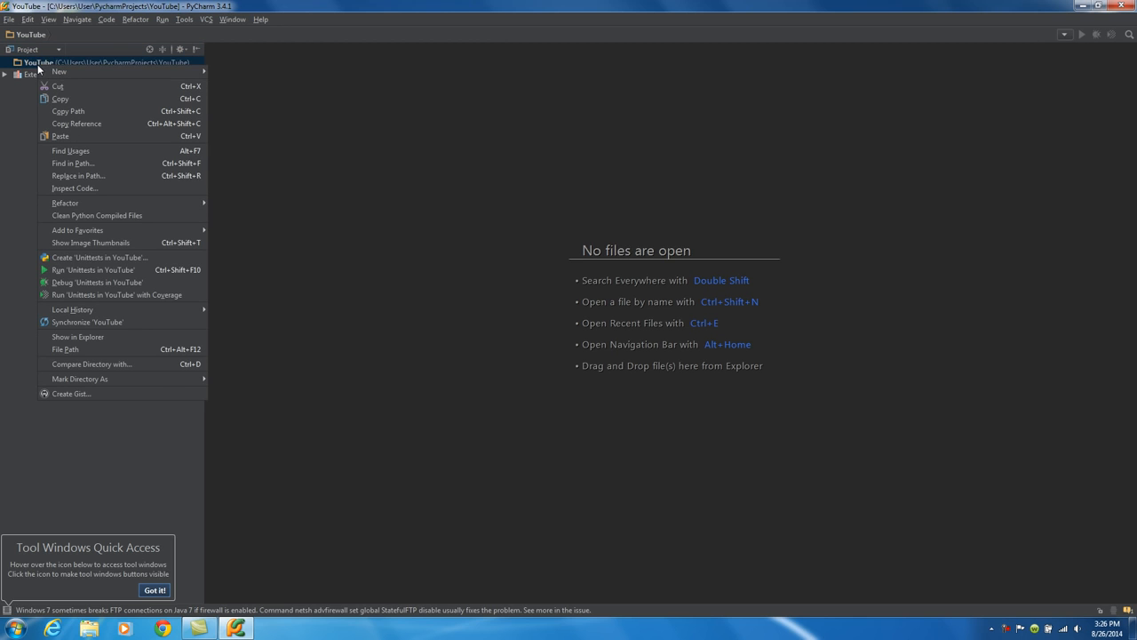
{"action": "mouse_move", "coordinate": [46, 72]}
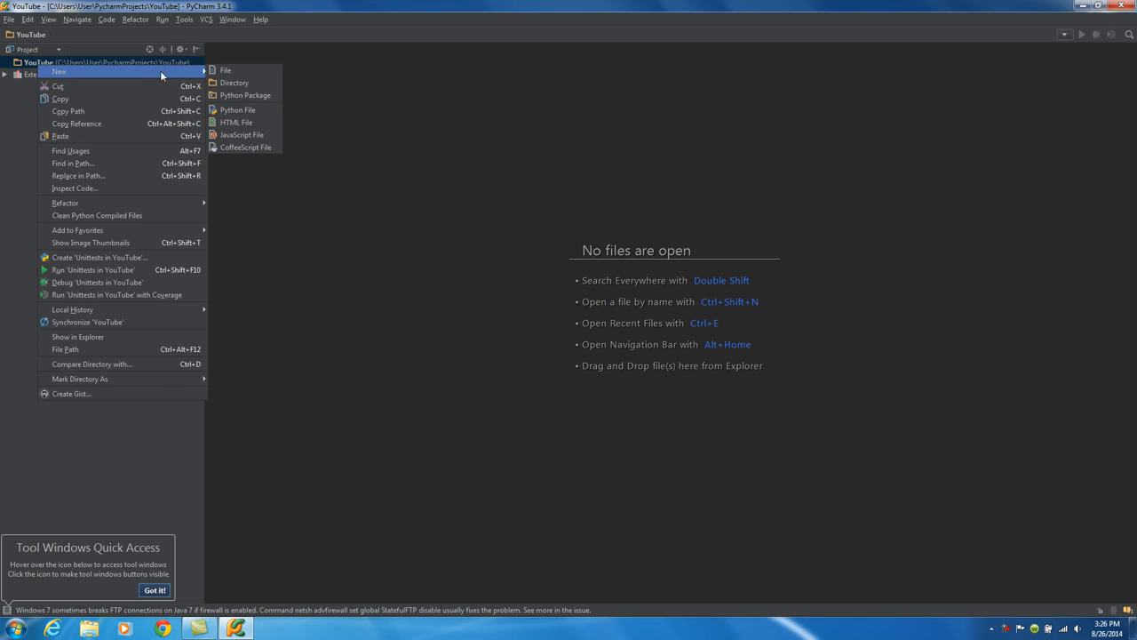
{"action": "left_click", "coordinate": [243, 112]}
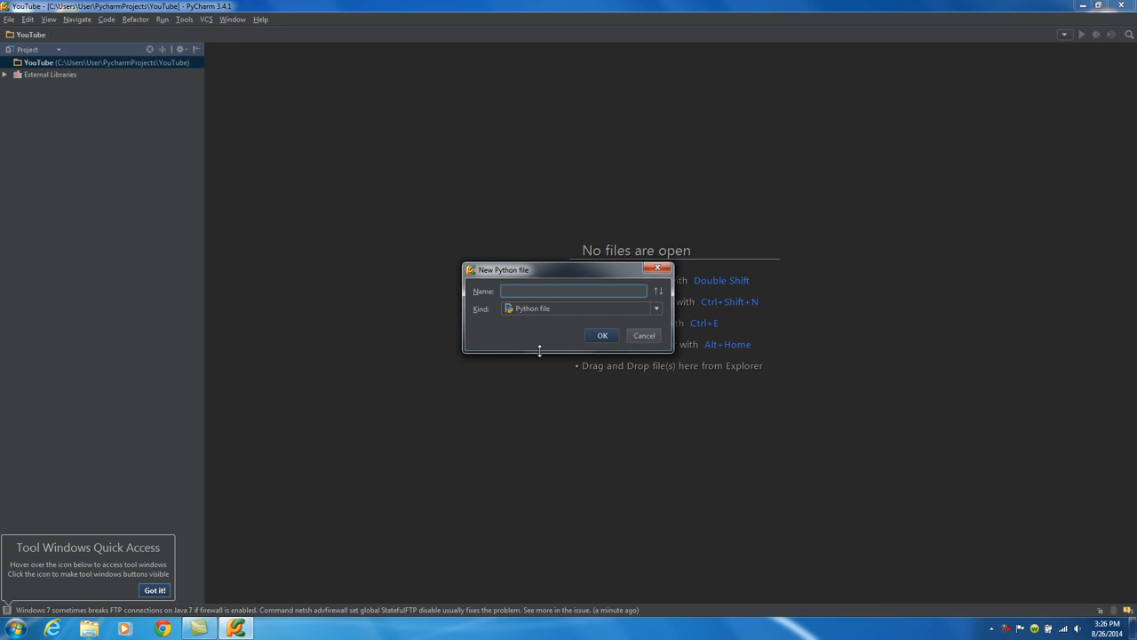
{"action": "type", "text": "first.py"}
{"action": "left_click", "coordinate": [595, 336]}
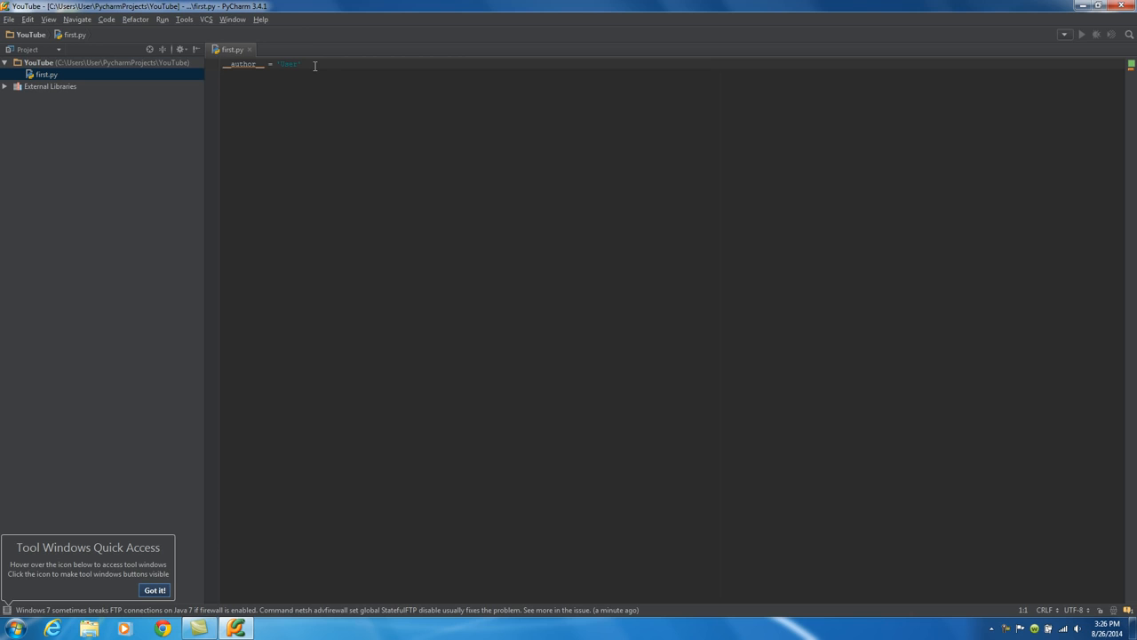
- Replace the author line in first.py with print('I hope this works!') followed by a new line
{"action": "left_click_drag", "start_coordinate": [314, 65], "coordinate": [205, 68]}
{"action": "key", "text": "BackSpace"}
{"action": "type", "text": "print"}
{"action": "type", "text": "("}
{"action": "type", "text": "''"}
{"action": "type", "text": "I hope this worked"}
{"action": "key", "text": "BackSpace"}
{"action": "left_click", "coordinate": [420, 116]}
{"action": "key", "text": "BackSpace"}
{"action": "key", "text": "Return"}
- Run the first.py script and dismiss the Tool Windows Quick Access hint
{"action": "right_click", "coordinate": [353, 161]}
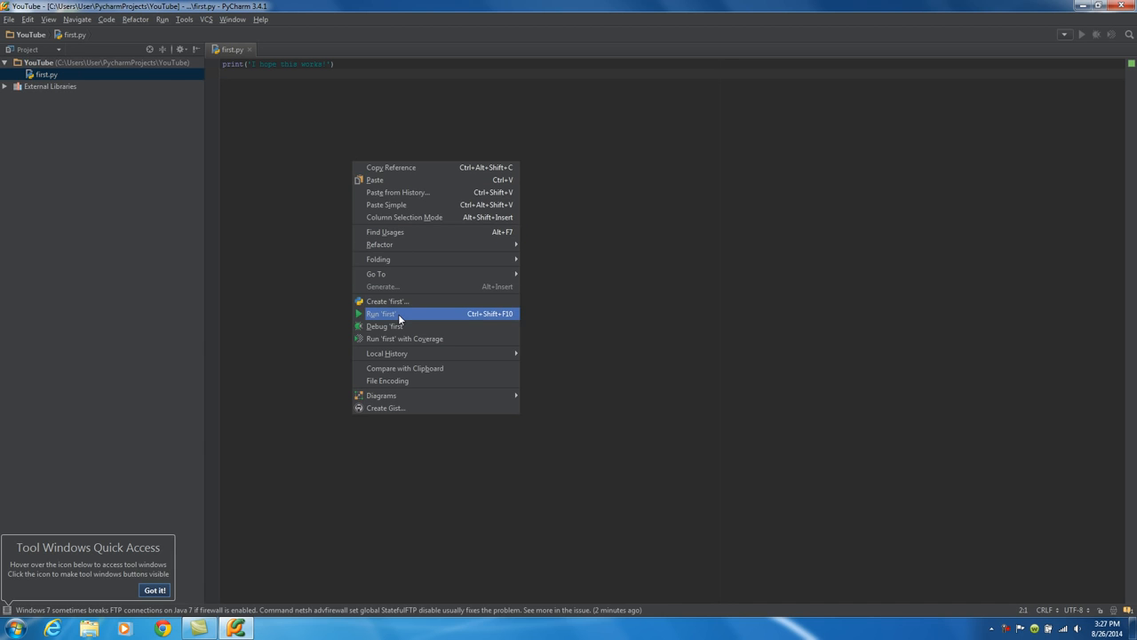
{"action": "left_click", "coordinate": [398, 313]}
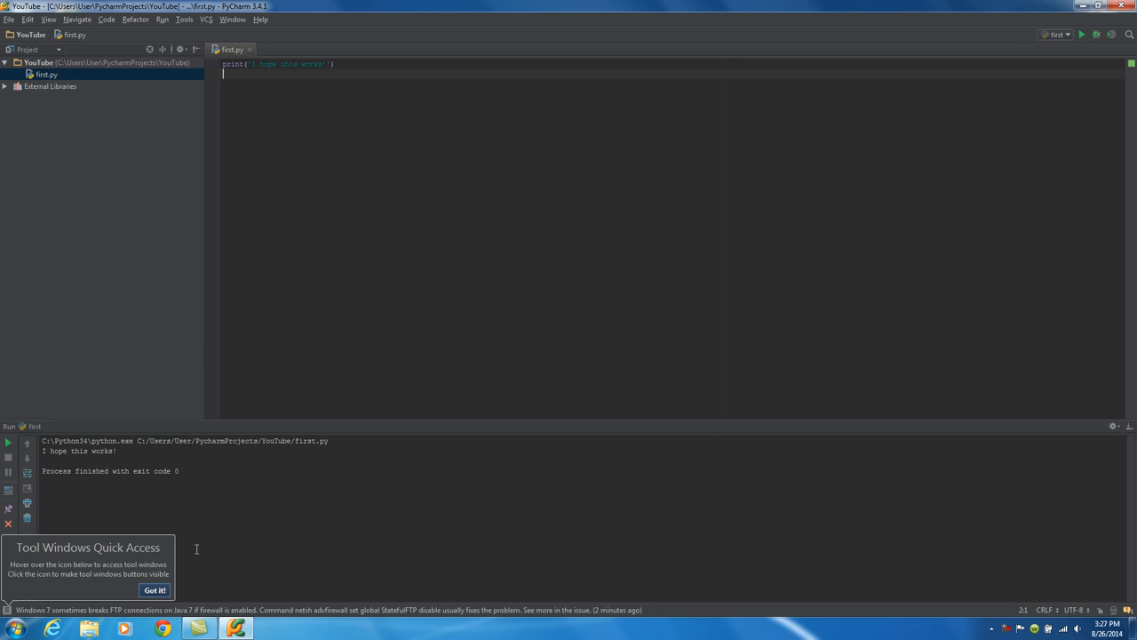
{"action": "left_click", "coordinate": [153, 591]}
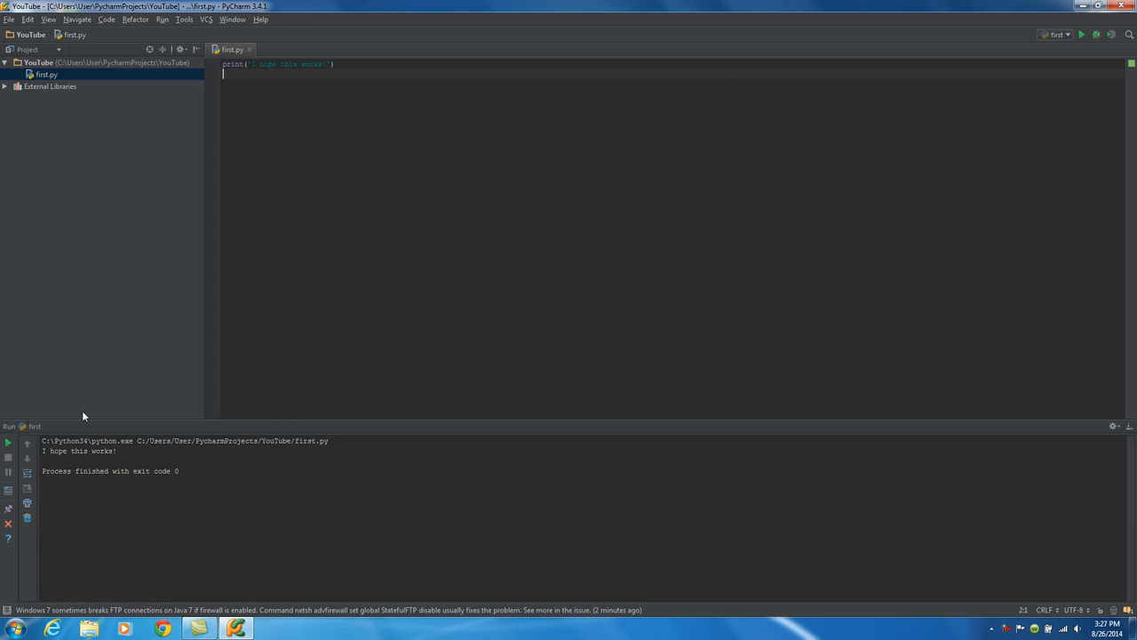
- Check the printed line in the run output and reduce the output area's height to enlarge the editor
{"action": "left_click_drag", "start_coordinate": [117, 451], "coordinate": [42, 447]}
{"action": "left_click", "coordinate": [107, 508]}
{"action": "left_click_drag", "start_coordinate": [178, 416], "coordinate": [173, 476]}
- Change the printed message in first.py to 'I love tuna!' and run the script
{"action": "left_click_drag", "start_coordinate": [325, 64], "coordinate": [259, 65]}
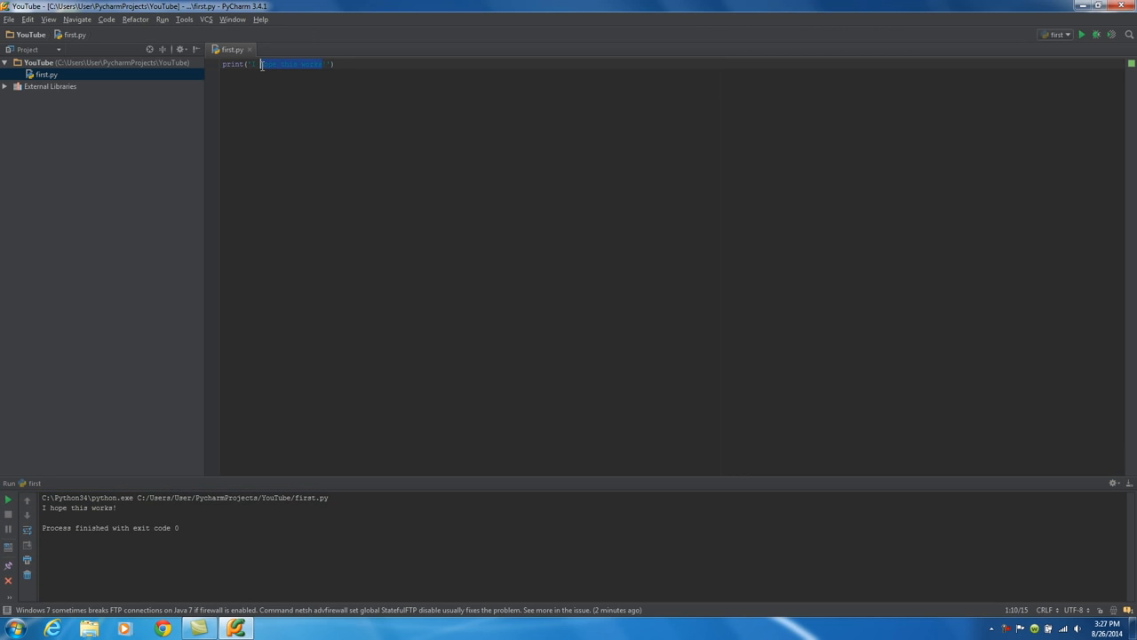
{"action": "key", "text": "BackSpace"}
{"action": "type", "text": "love tuna"}
{"action": "left_click", "coordinate": [369, 151]}
{"action": "right_click", "coordinate": [369, 151]}
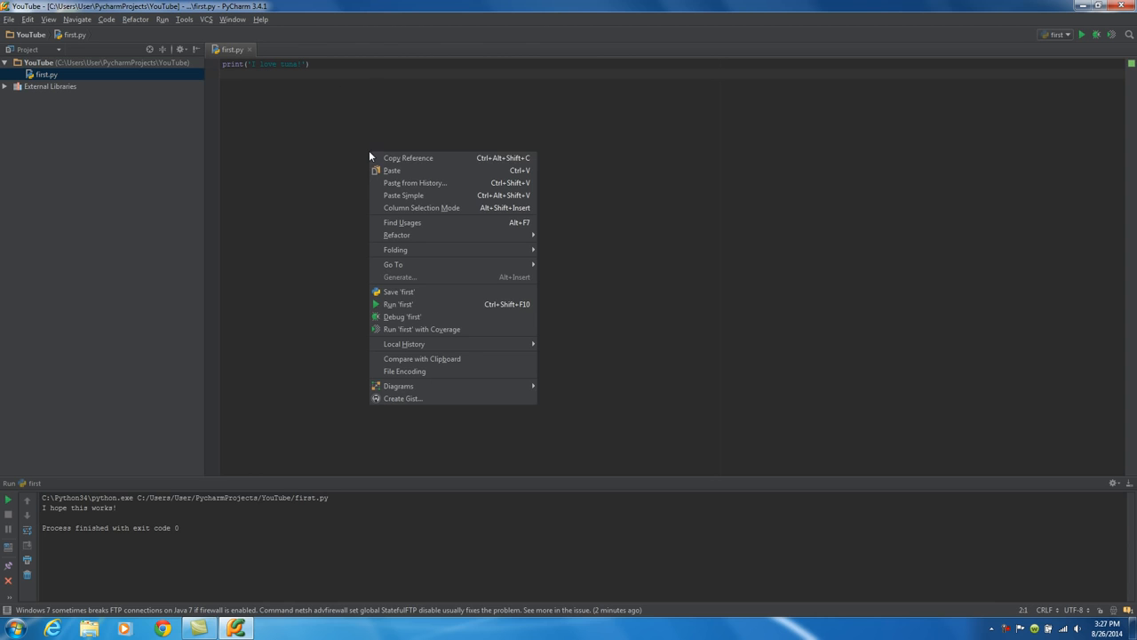
{"action": "left_click", "coordinate": [408, 307]}
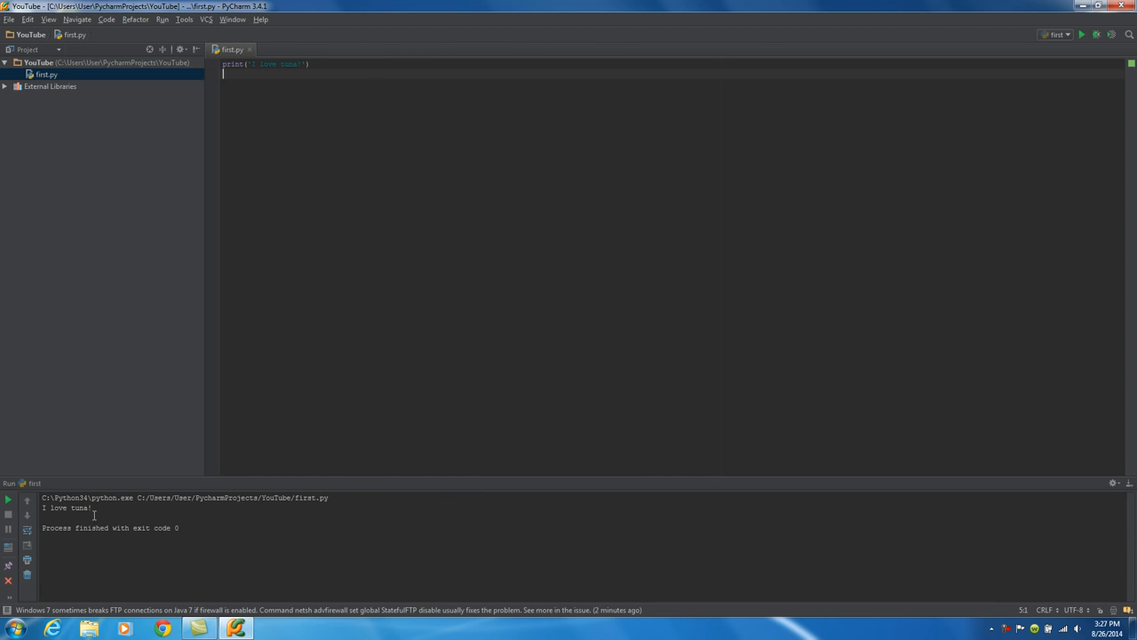
- Check the new printed line in the run output and rerun the script with the 'first' run configuration
{"action": "left_click_drag", "start_coordinate": [93, 511], "coordinate": [41, 509]}
{"action": "left_click", "coordinate": [62, 518]}
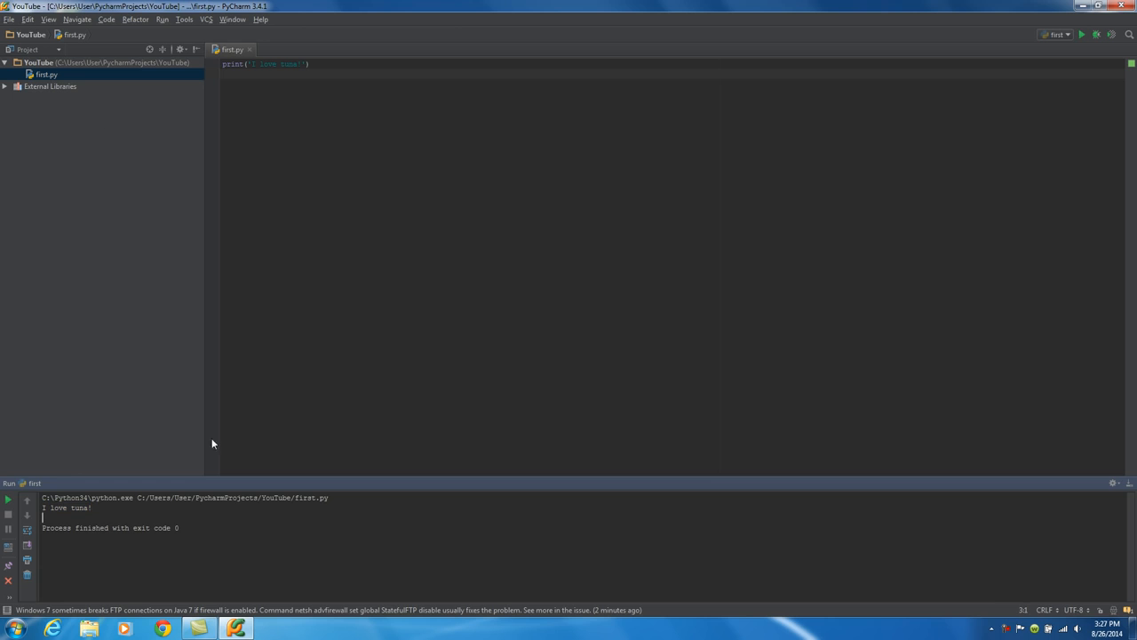
{"action": "left_click", "coordinate": [415, 170]}
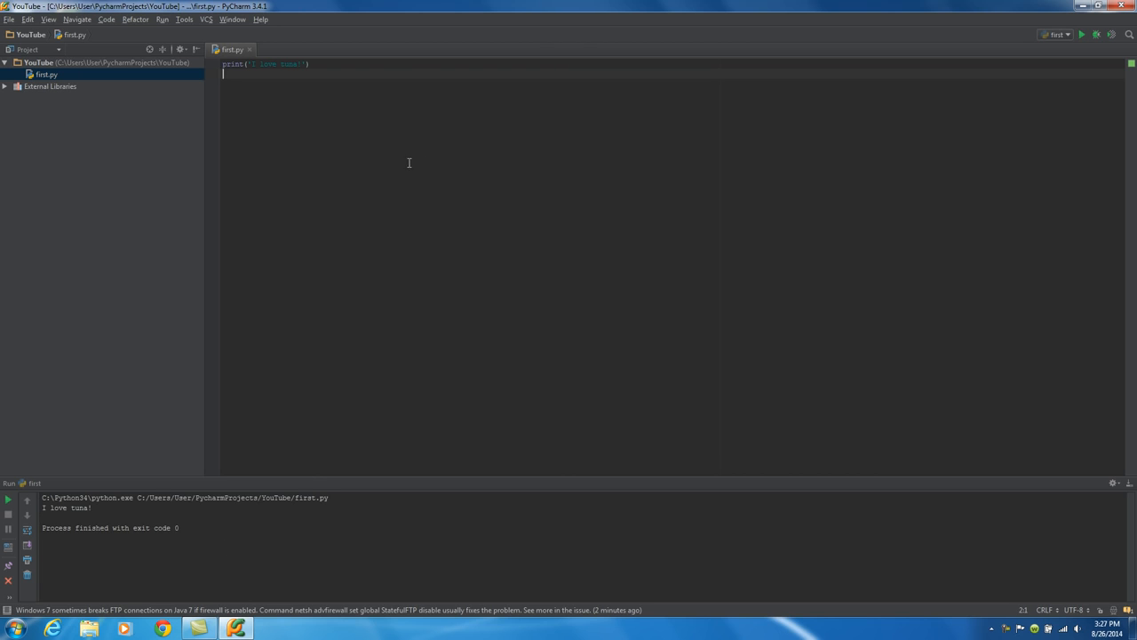
{"action": "right_click", "coordinate": [364, 166]}
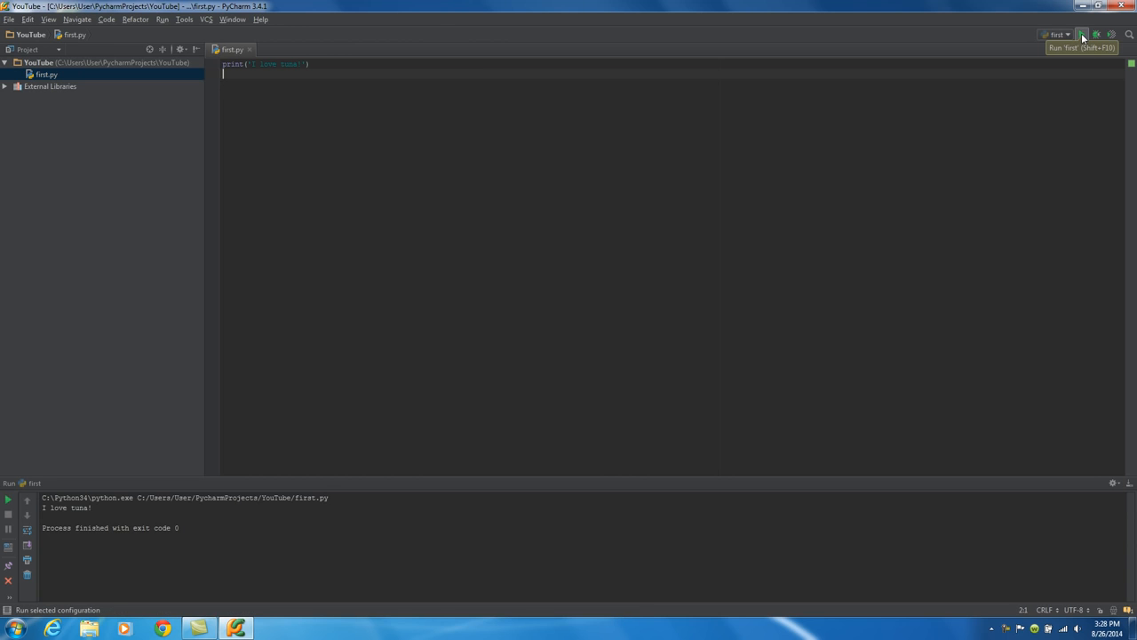
{"action": "left_click", "coordinate": [1082, 34]}
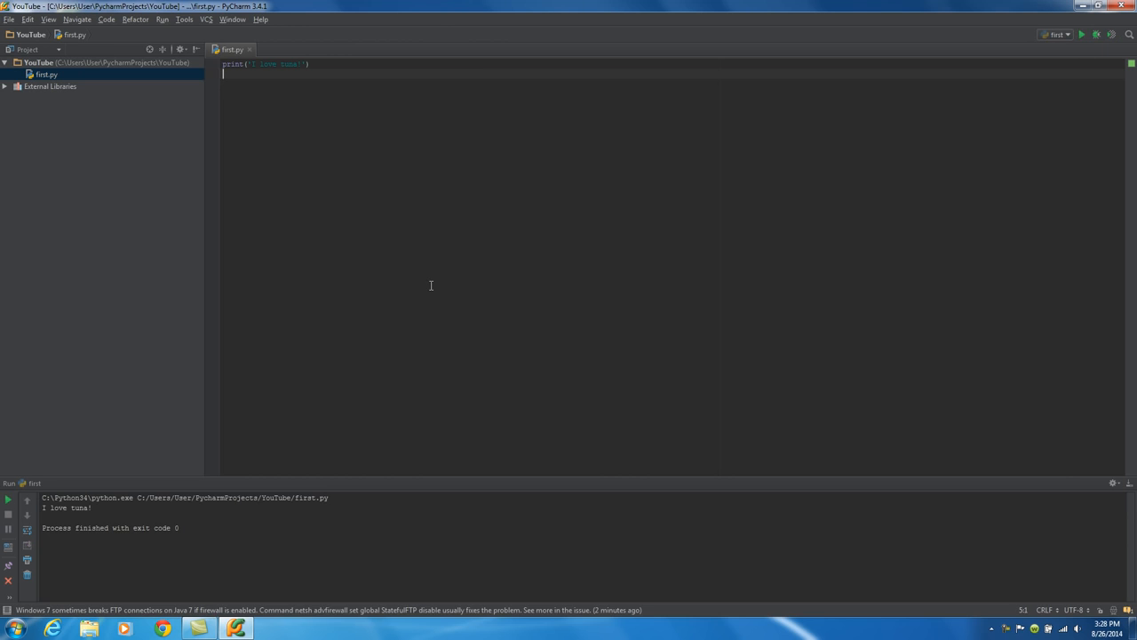